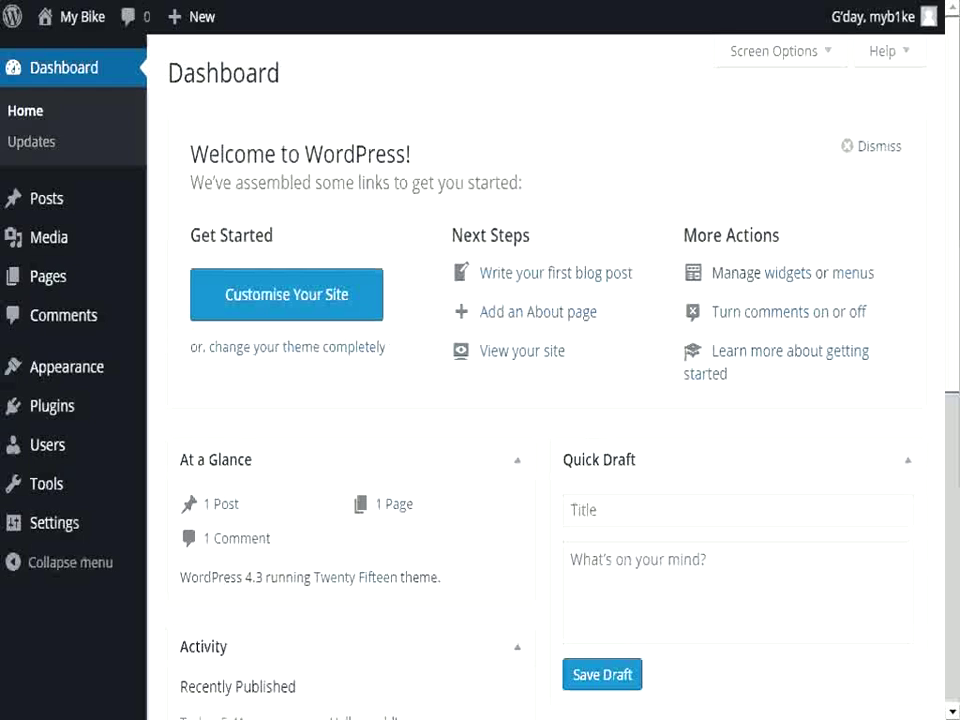
# View the public front page of the My Bike site and return to its dashboard.
pyautogui.click(79, 60)
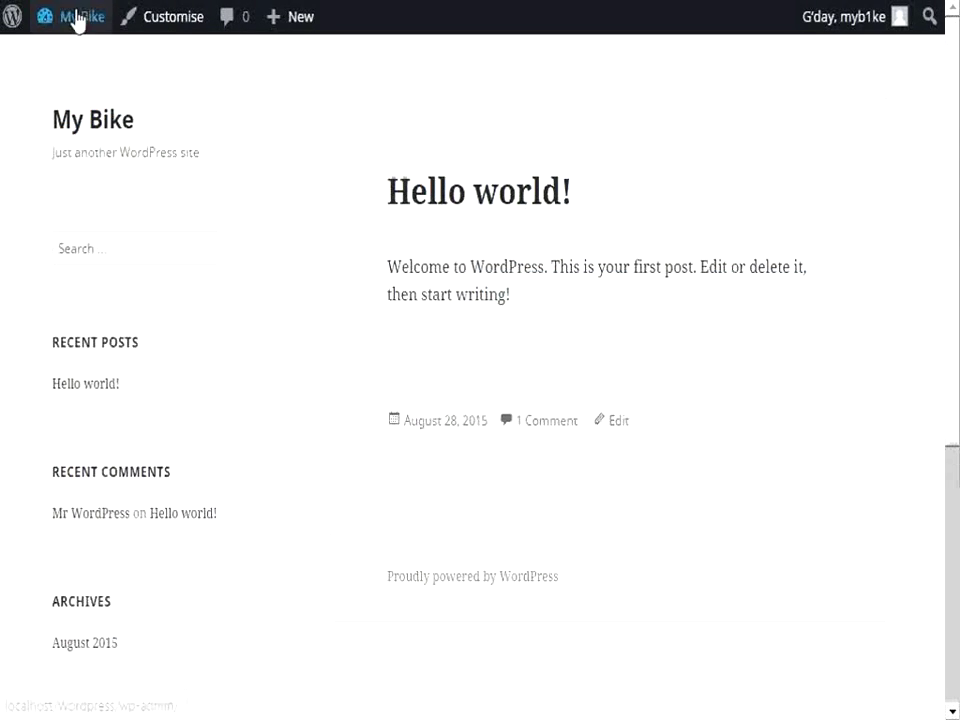
pyautogui.moveTo(78, 18)
pyautogui.click(70, 57)
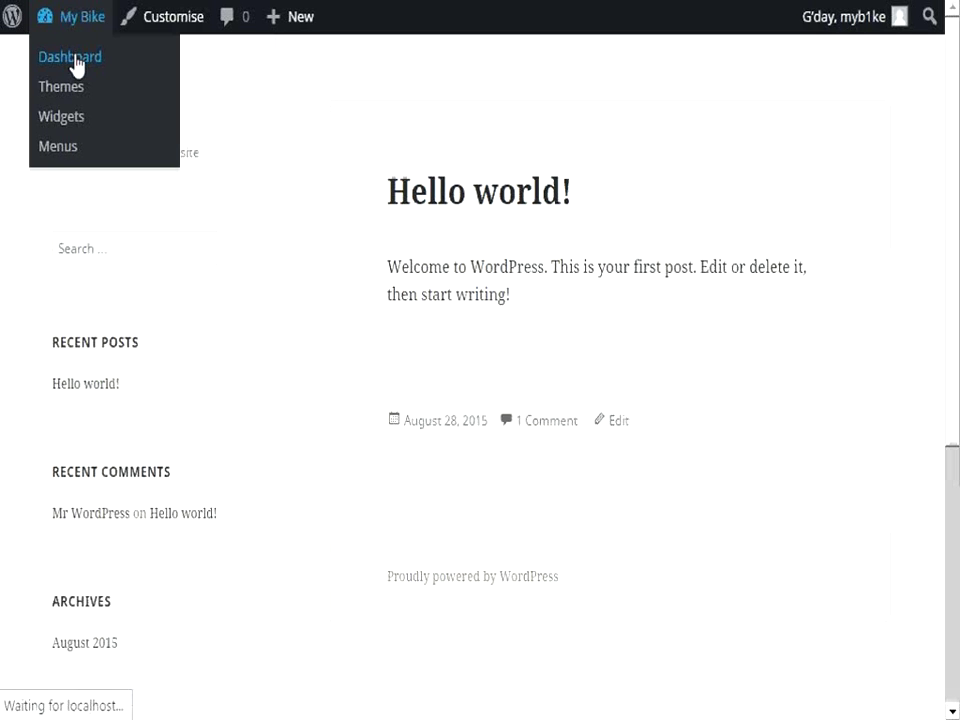
# In the discussion settings, disable notifying linked blogs, incoming link notifications, threaded comments and e-mails whenever anyone posts a comment.
pyautogui.click(776, 318)
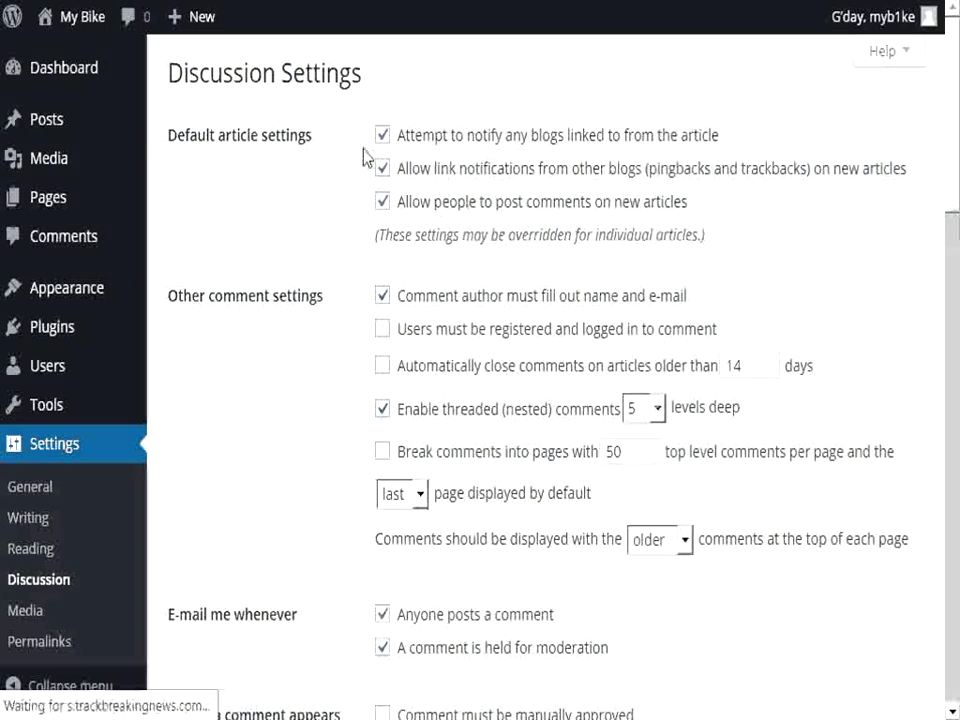
pyautogui.click(383, 137)
pyautogui.click(384, 170)
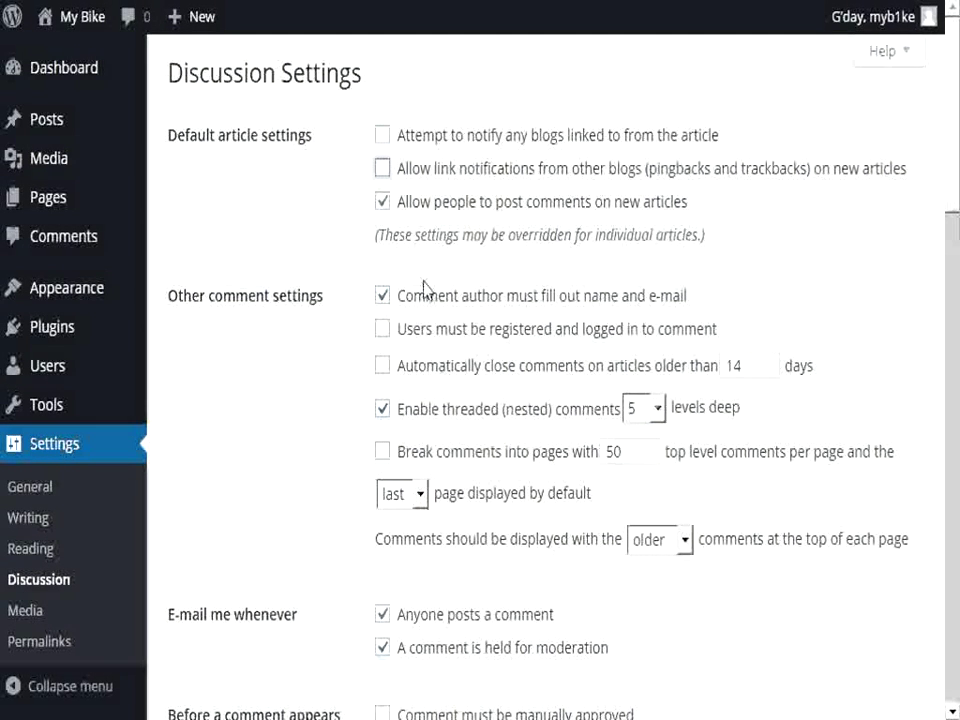
pyautogui.click(386, 414)
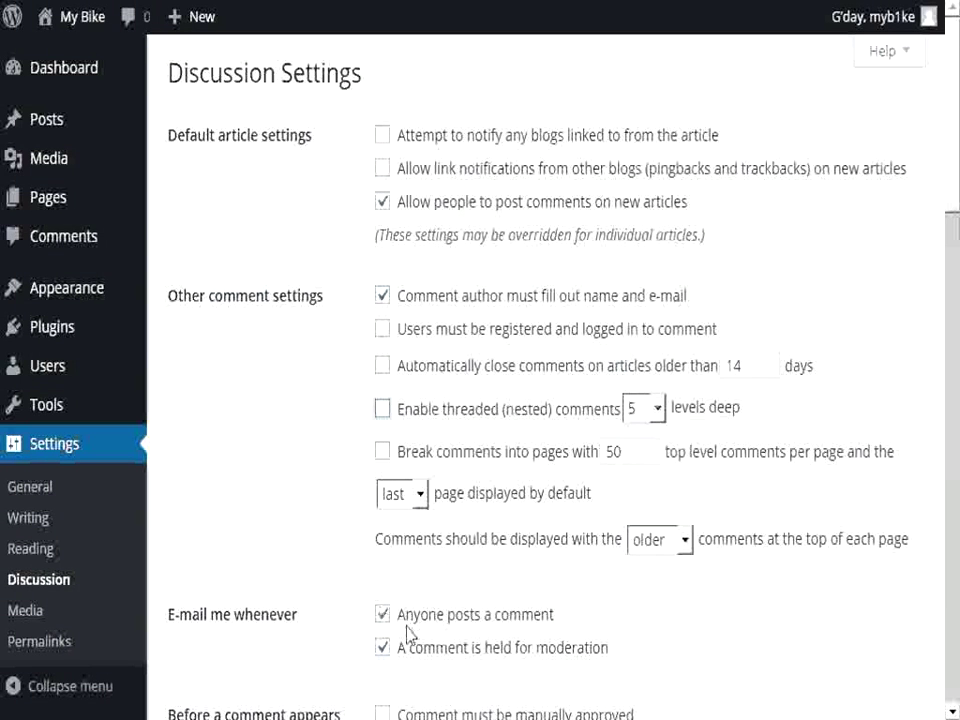
pyautogui.click(382, 616)
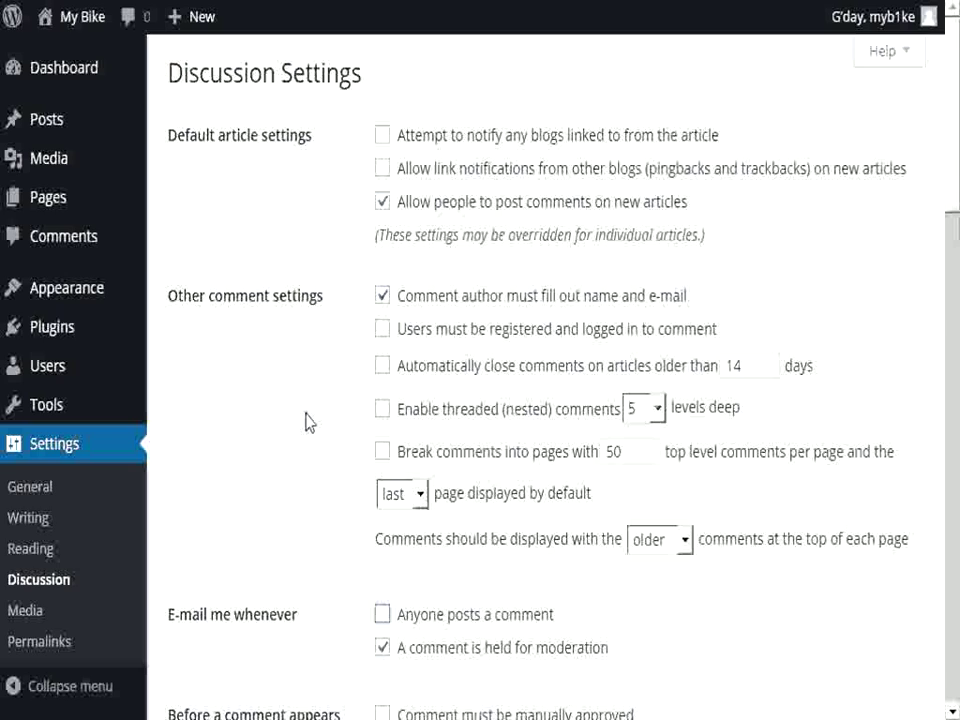
# Turn off avatar display in the discussion settings and save the changes.
pyautogui.scroll(-3, 305, 387)
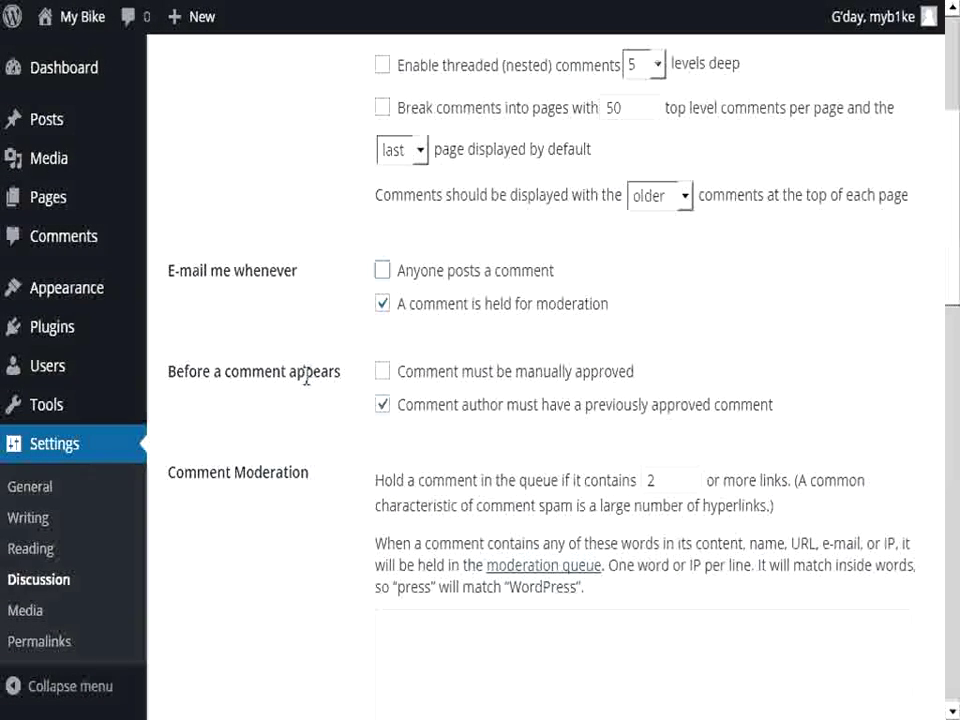
pyautogui.scroll(-3, 317, 380)
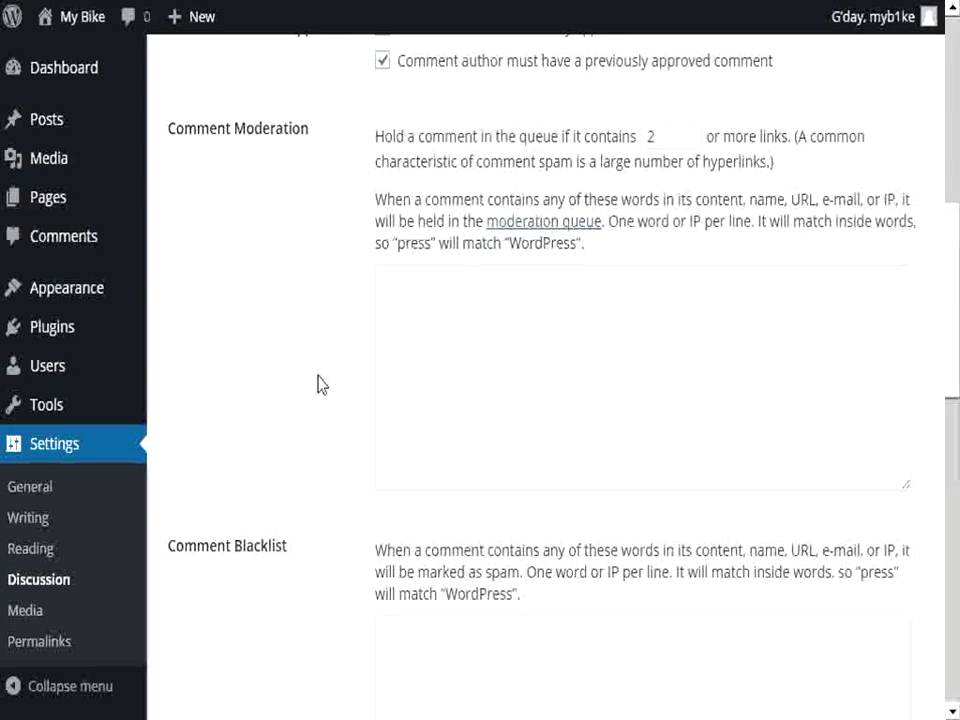
pyautogui.scroll(-3, 317, 384)
pyautogui.scroll(-3, 320, 385)
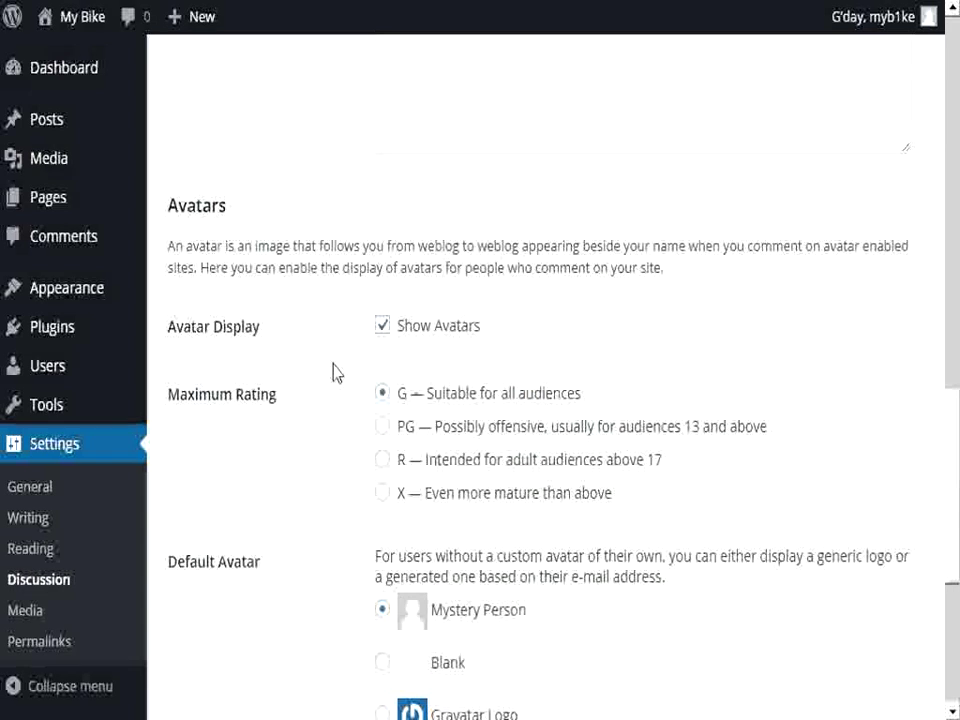
pyautogui.click(379, 324)
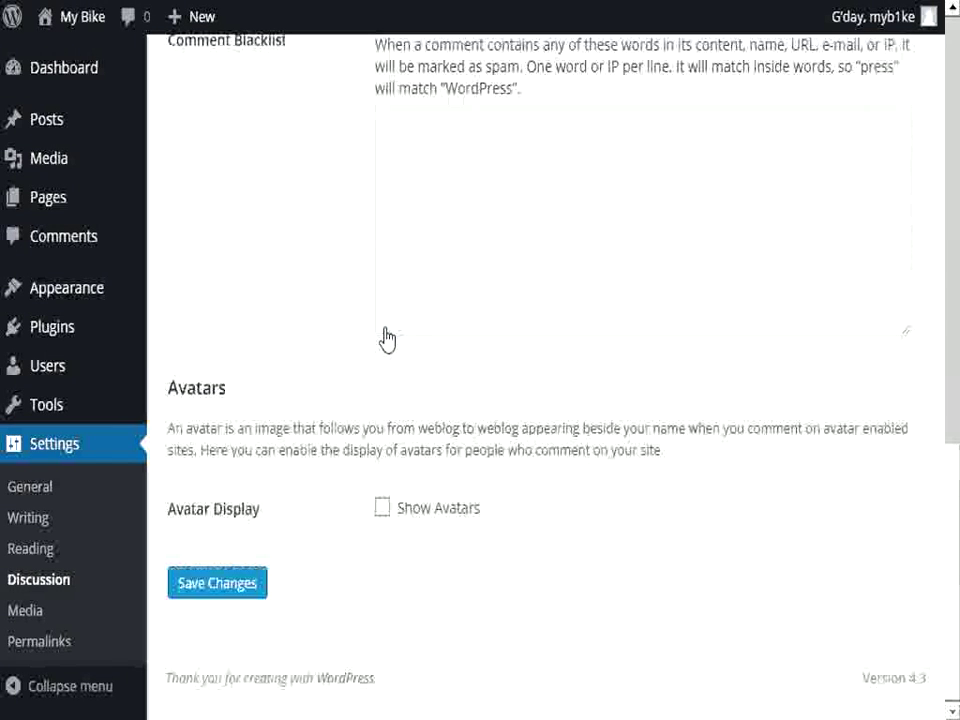
pyautogui.click(222, 592)
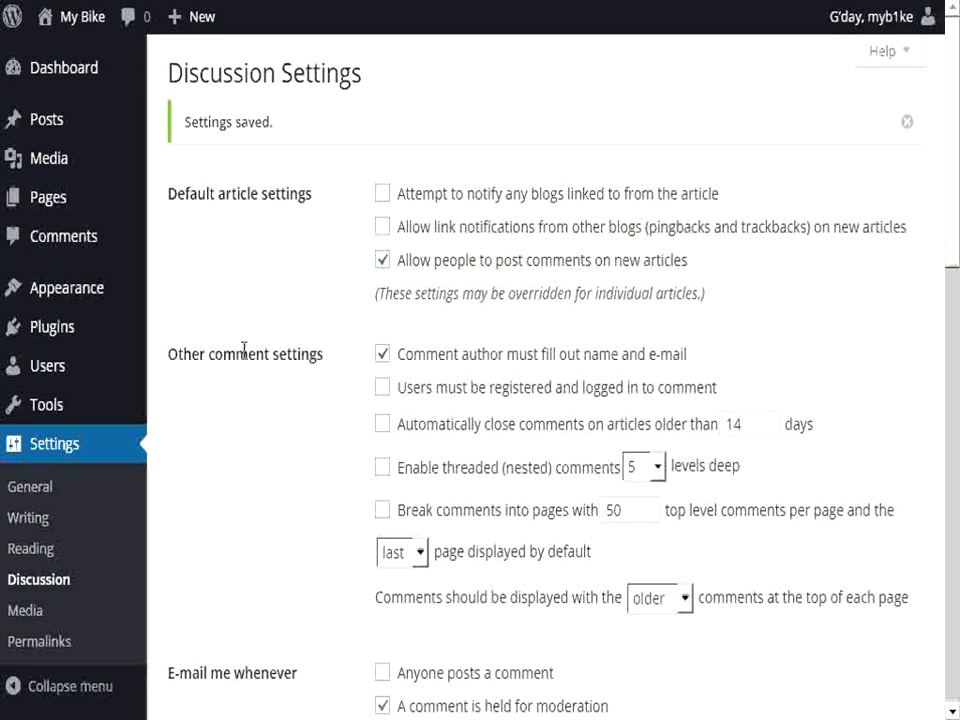
# Move the "Hello world!" post to the trash and review the dashboard and posts list.
pyautogui.click(57, 126)
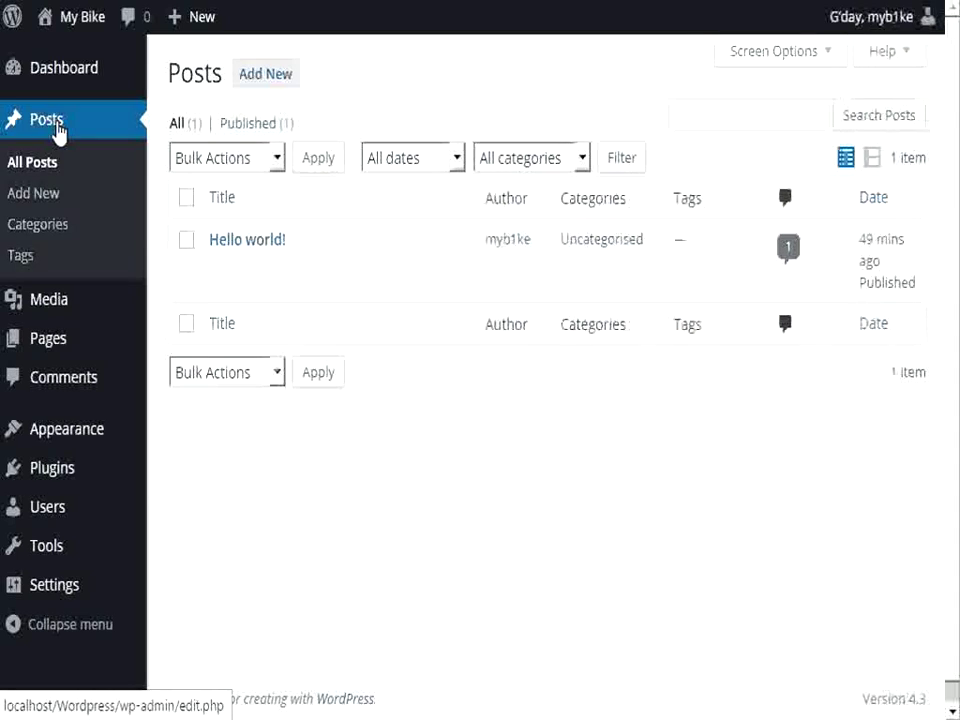
pyautogui.click(187, 249)
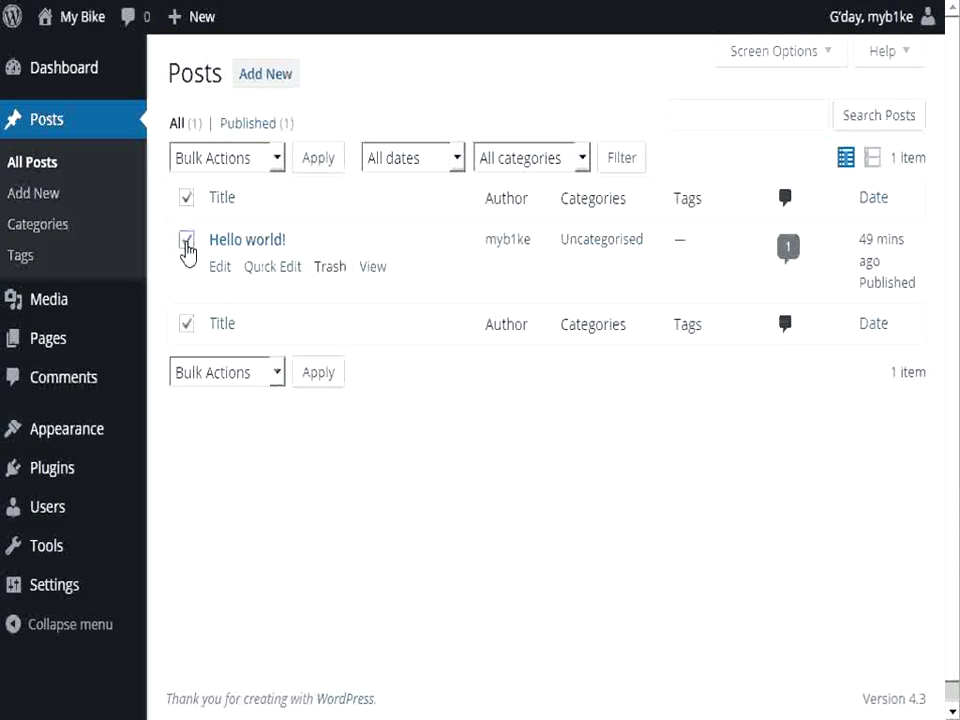
pyautogui.click(335, 270)
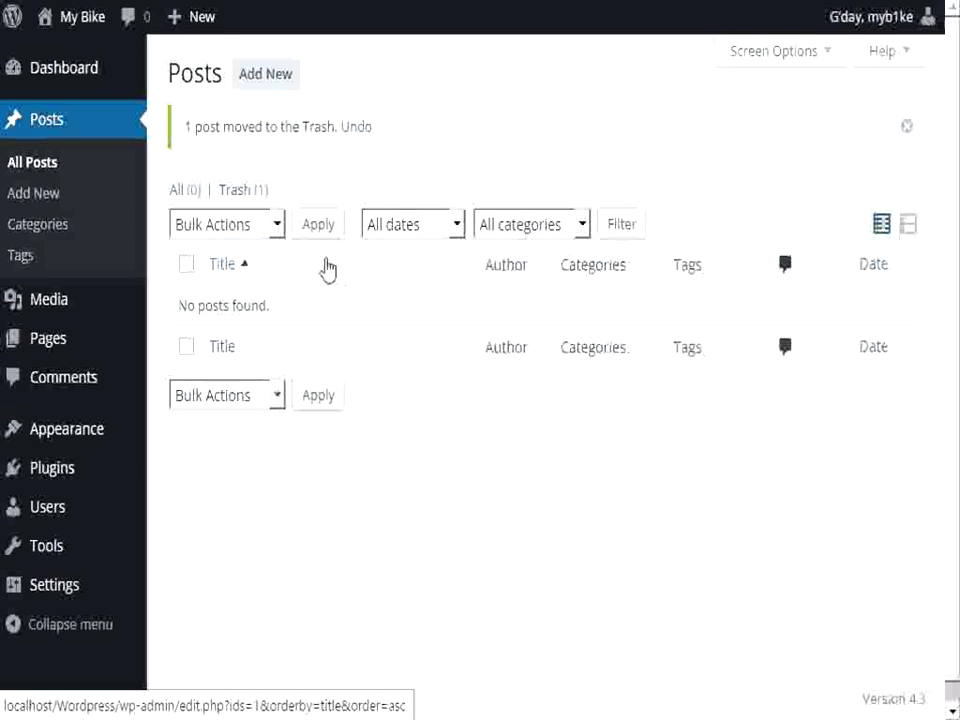
pyautogui.click(50, 70)
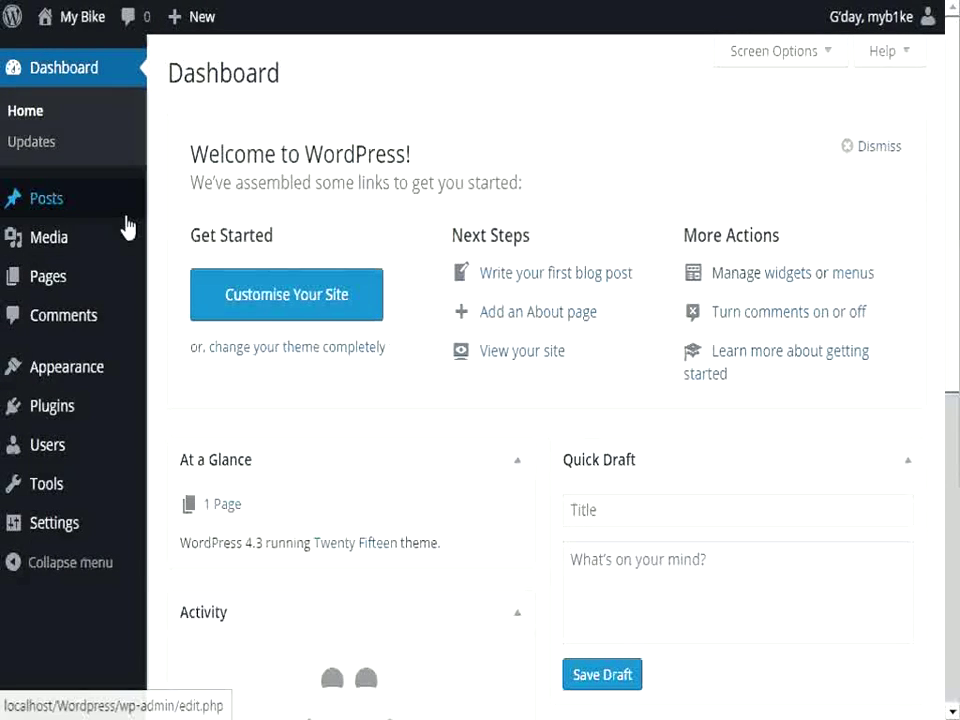
pyautogui.click(62, 200)
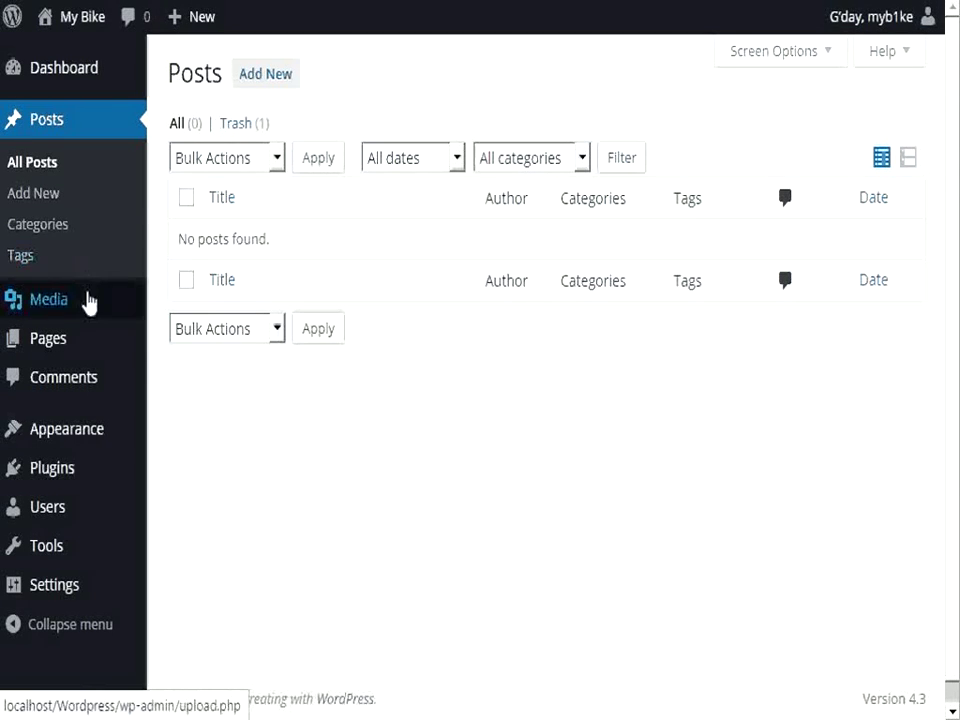
# Upload the cyclist photo and the blue bike image to the media library, and check the maximum upload file size.
pyautogui.moveTo(60, 306)
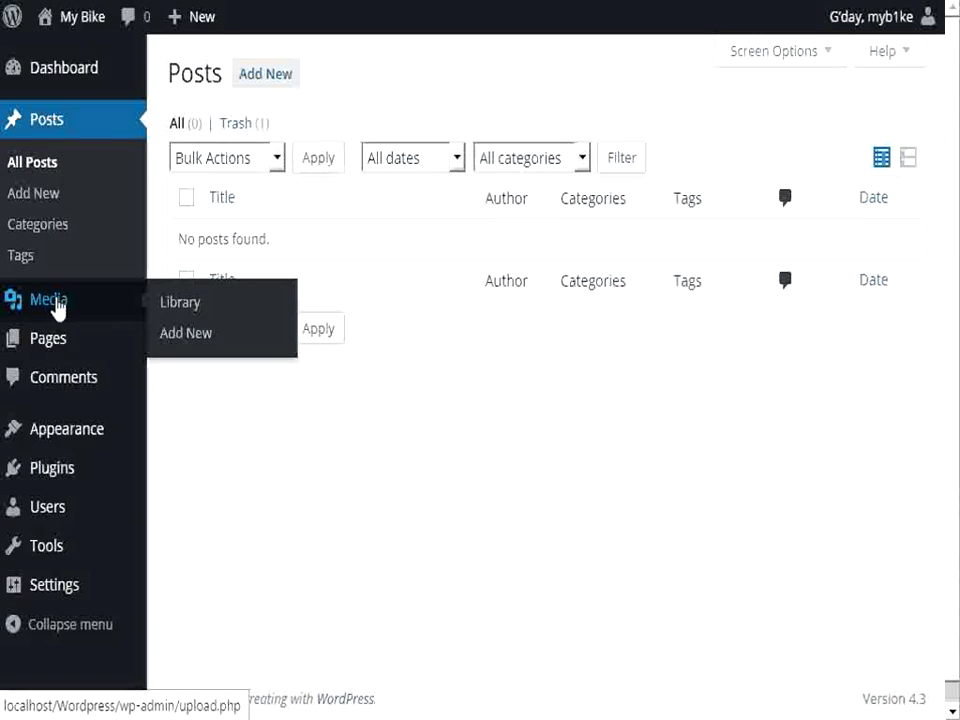
pyautogui.click(57, 308)
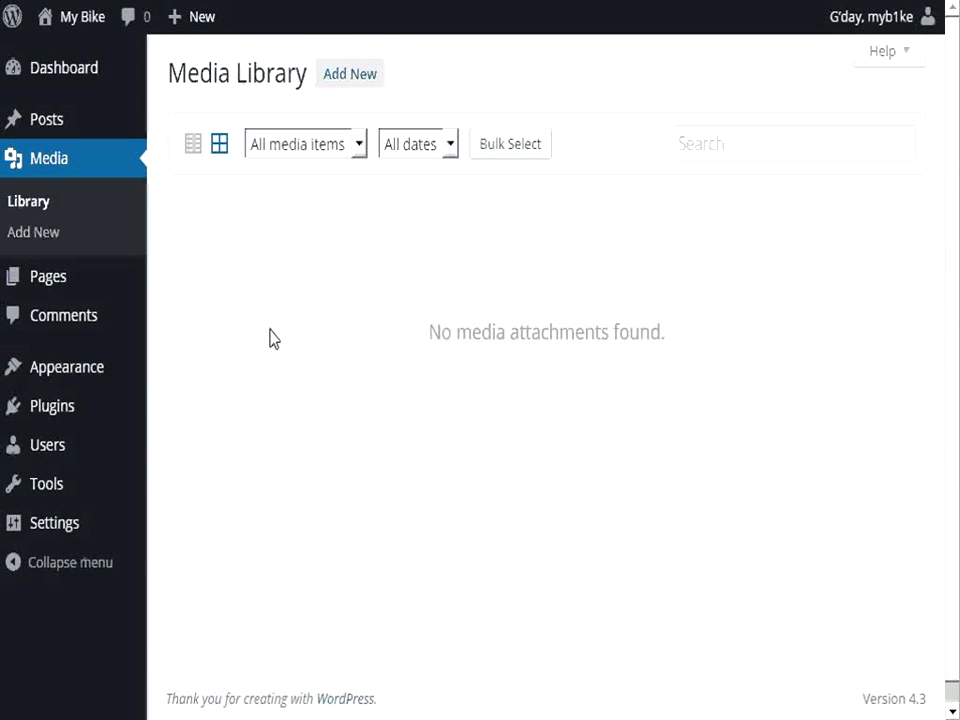
pyautogui.click(366, 76)
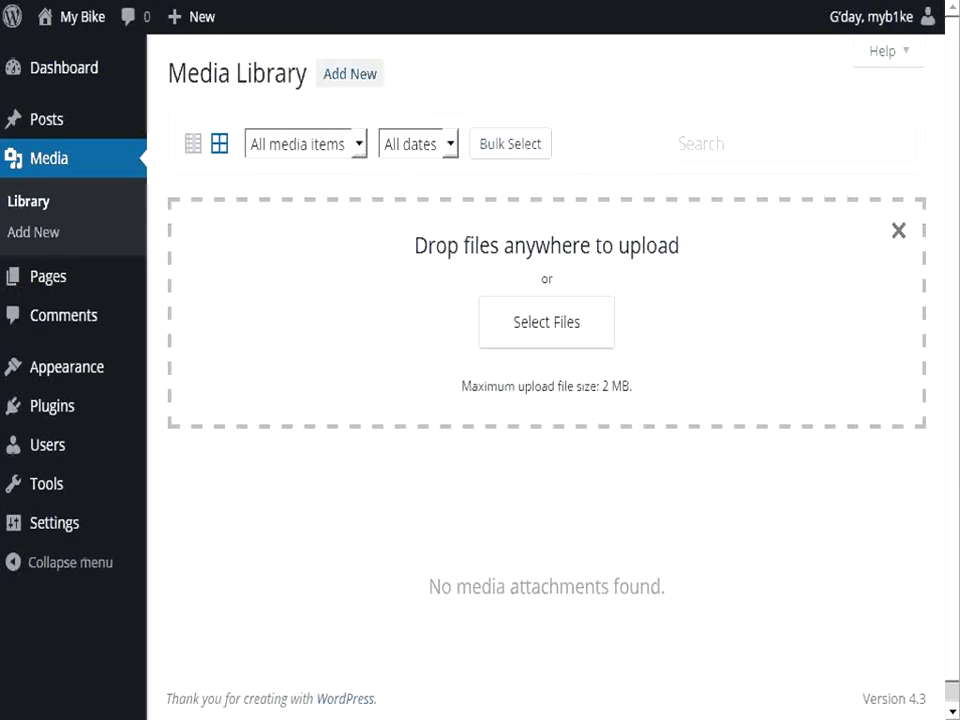
pyautogui.moveTo(0, 300); pyautogui.dragTo(511, 347)
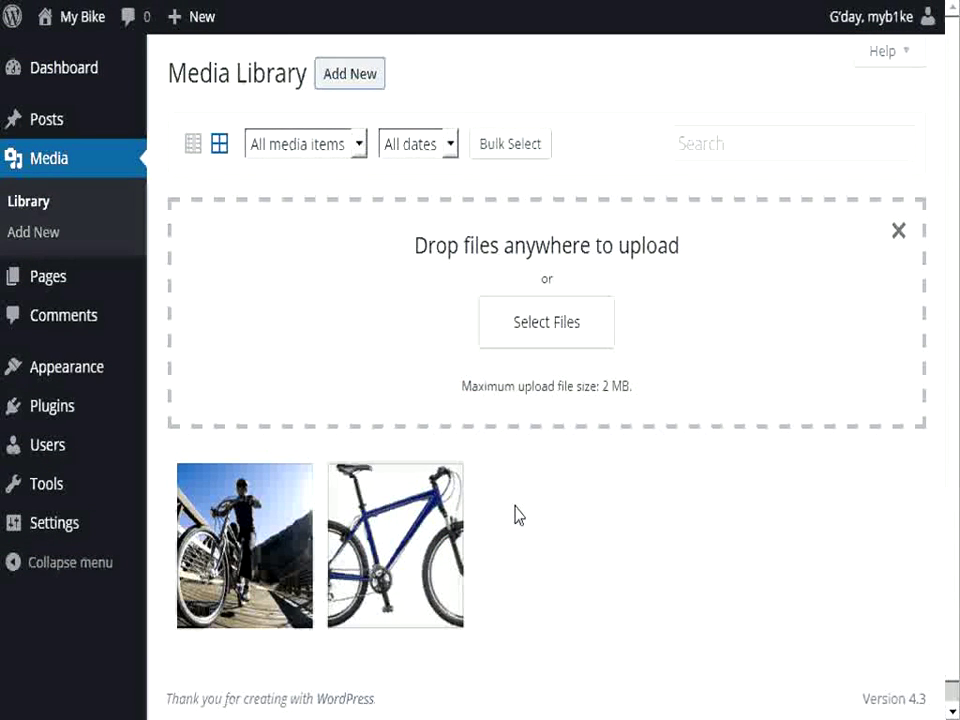
pyautogui.moveTo(633, 383); pyautogui.dragTo(606, 381)
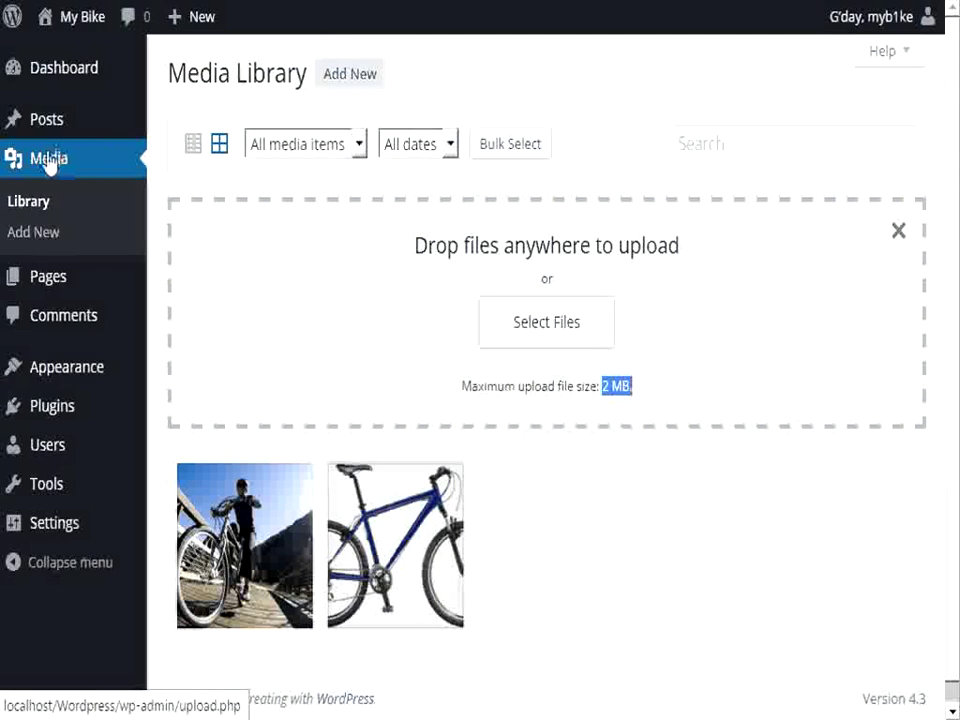
# Examine the MaleBike1 image's attachment details and image editing options, and return to the media library.
pyautogui.click(29, 203)
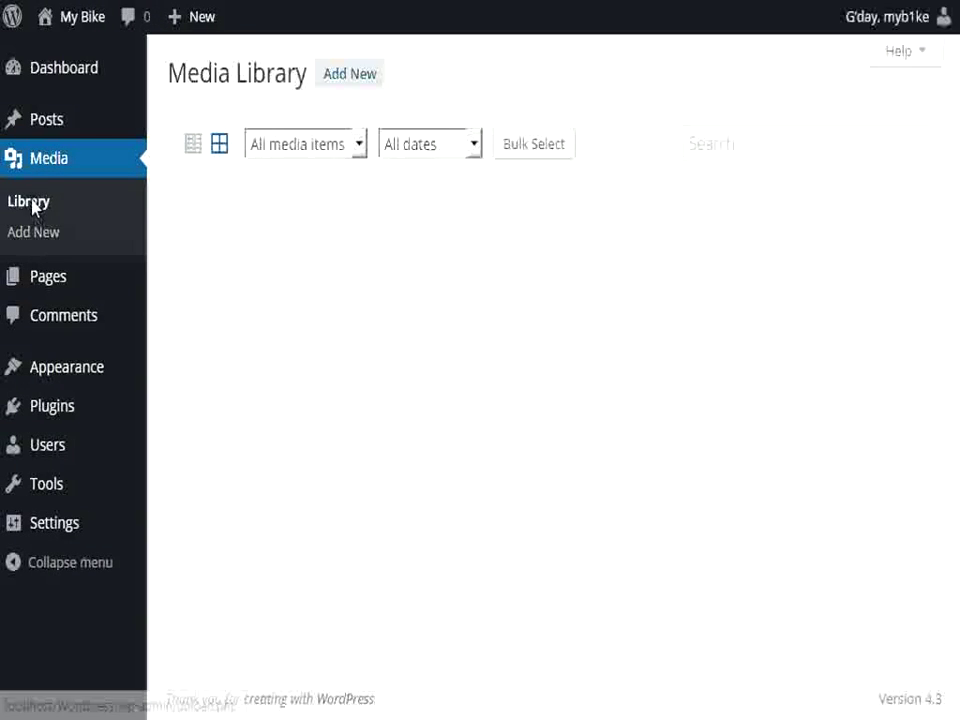
pyautogui.click(402, 288)
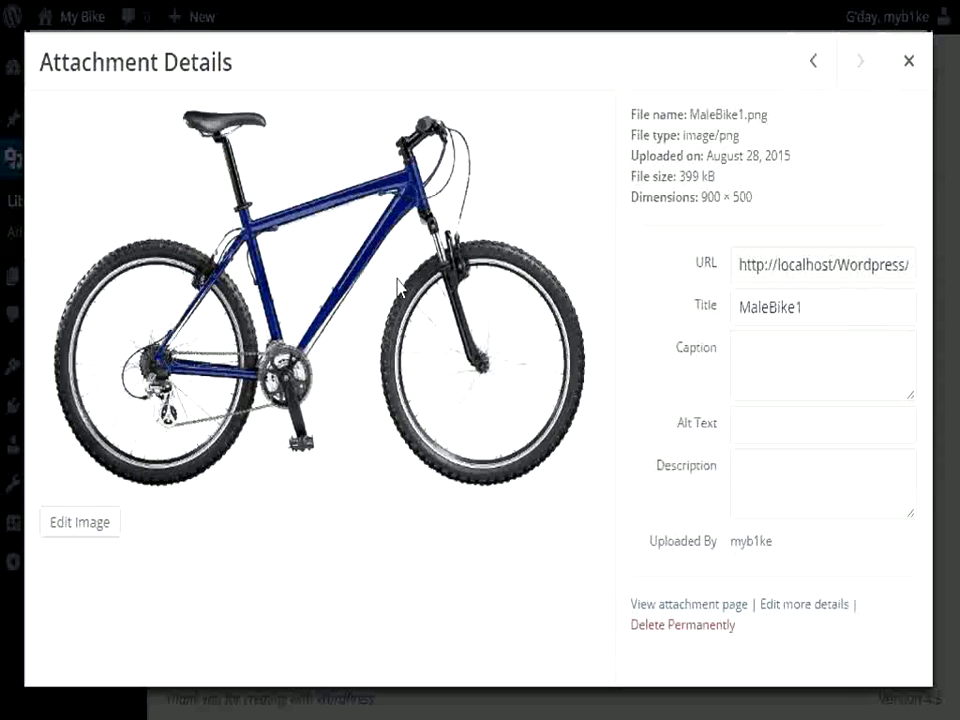
pyautogui.click(792, 607)
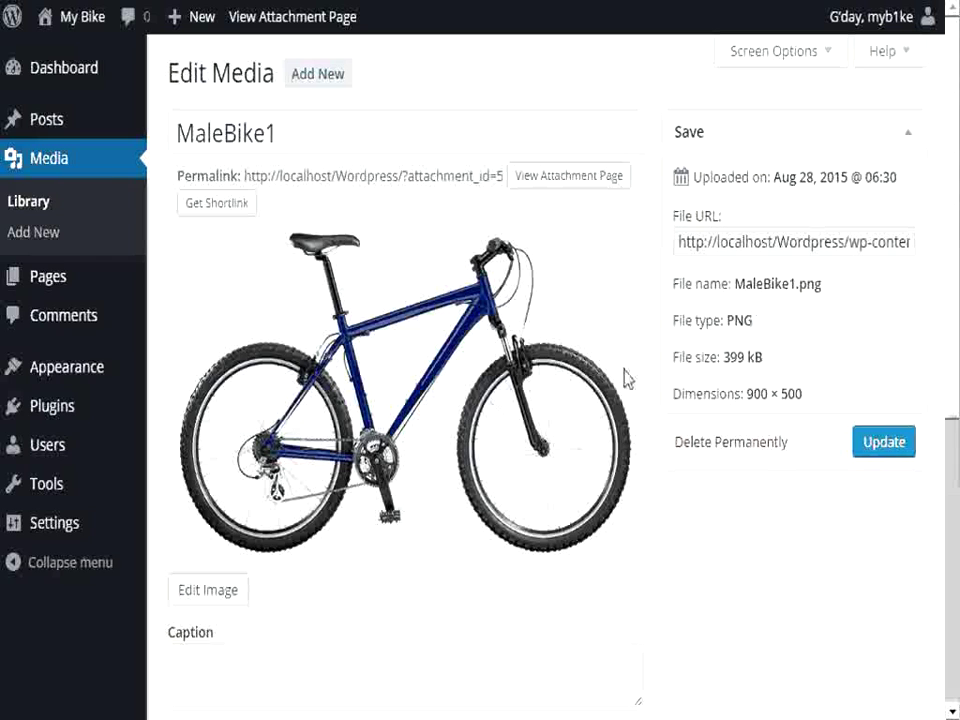
pyautogui.click(209, 594)
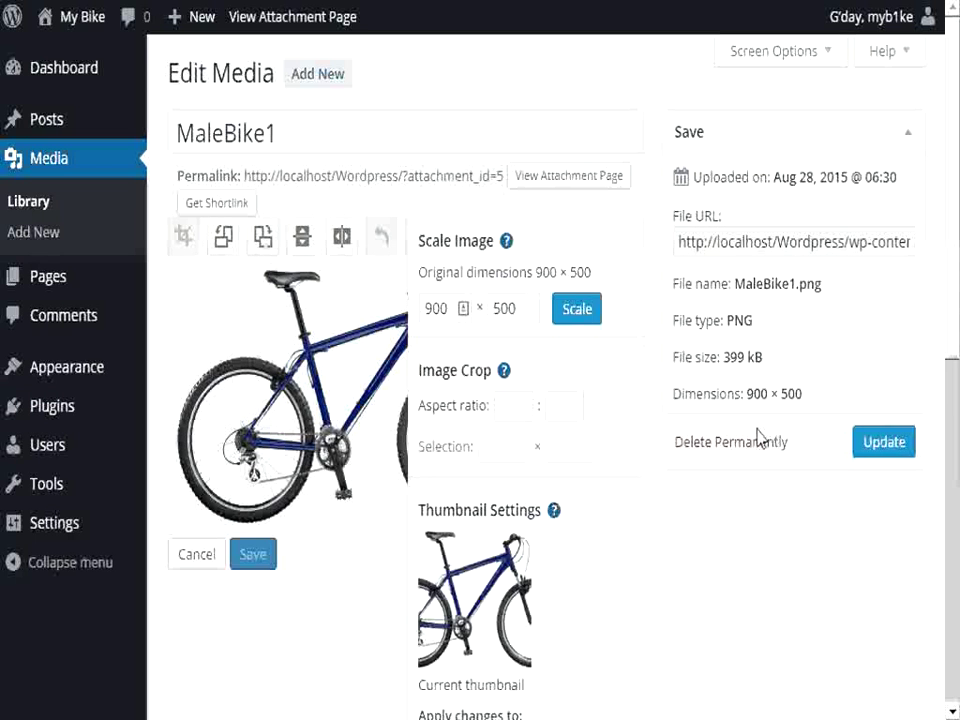
pyautogui.click(41, 206)
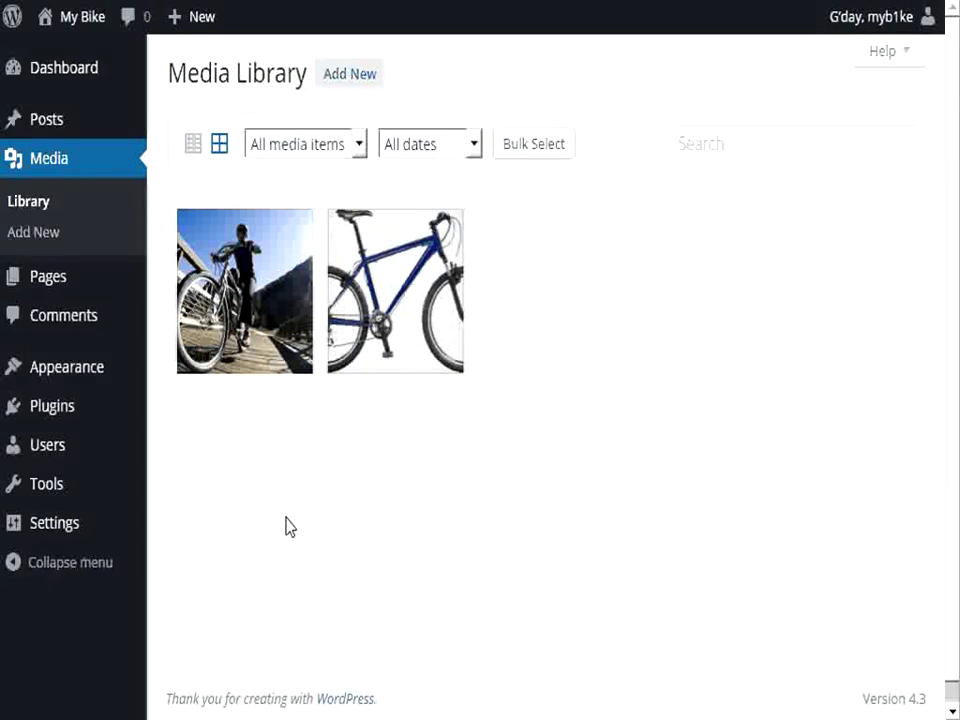
# Disable comments on the Sample Page through Quick Edit and update the page.
pyautogui.moveTo(48, 296)
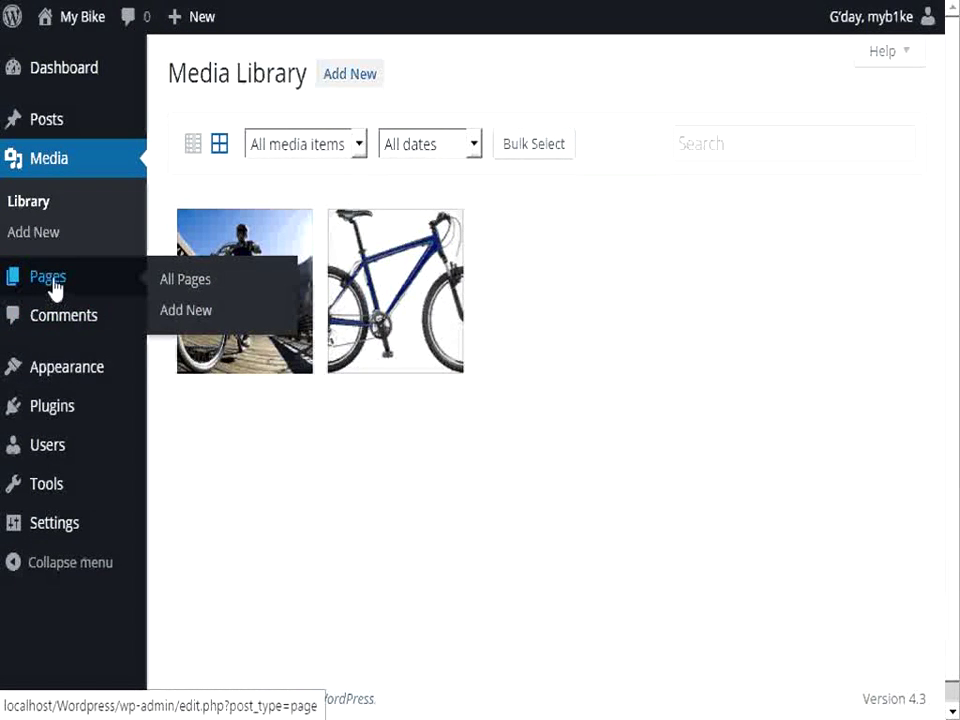
pyautogui.click(52, 280)
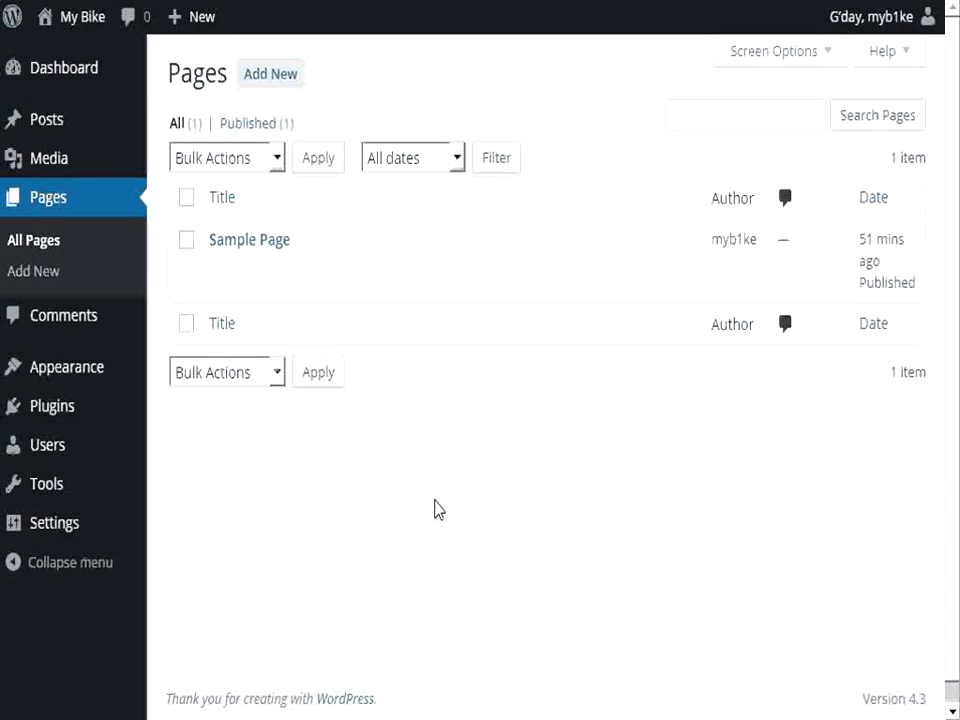
pyautogui.moveTo(344, 256)
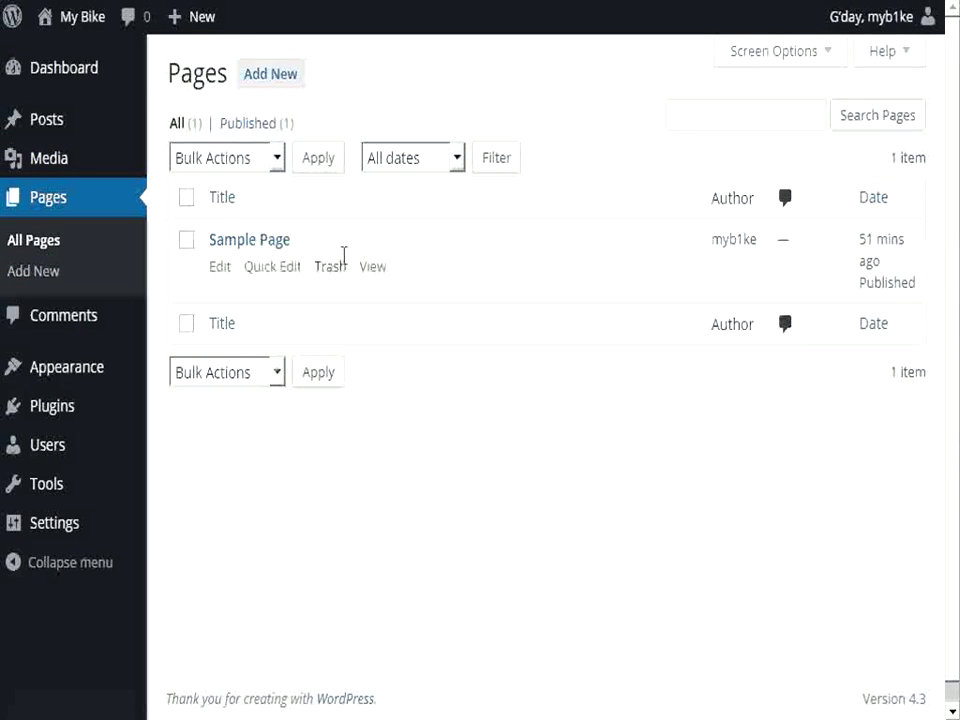
pyautogui.click(264, 276)
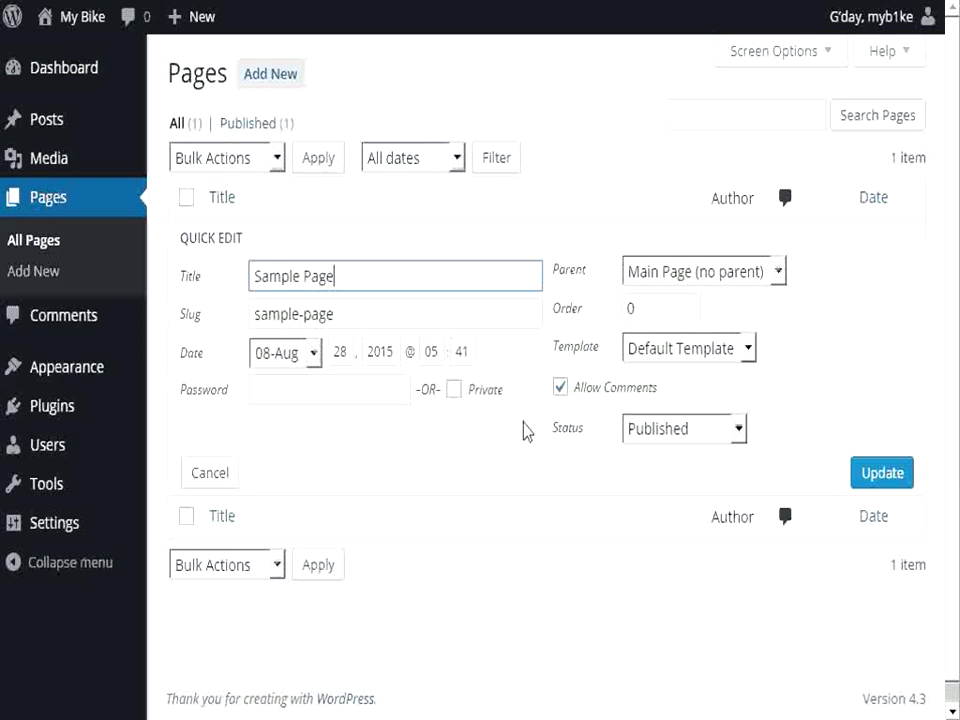
pyautogui.click(560, 389)
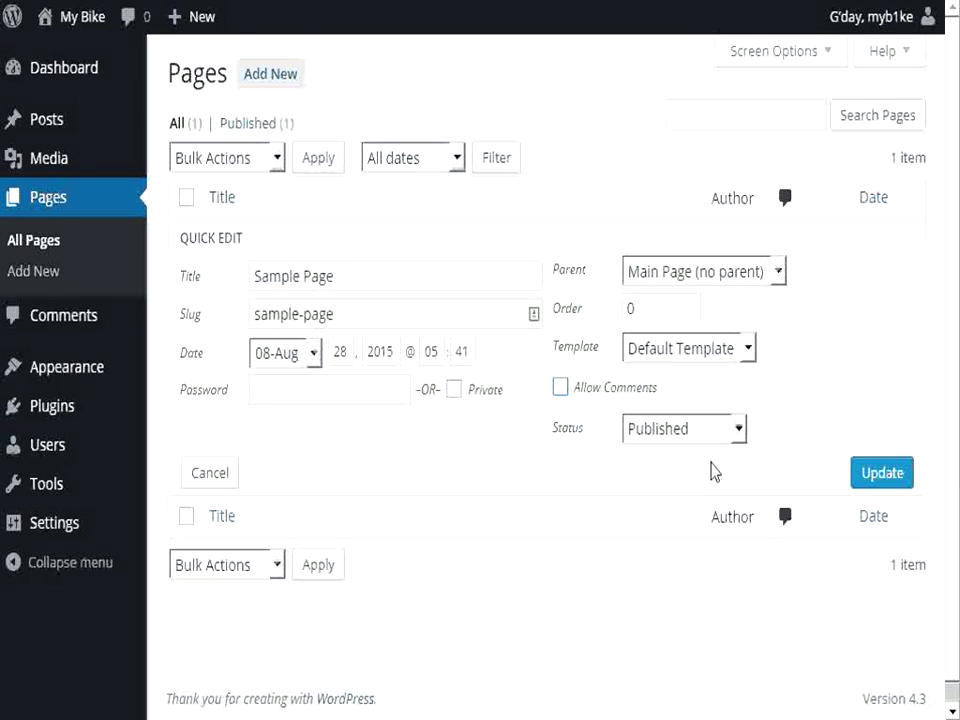
pyautogui.click(882, 486)
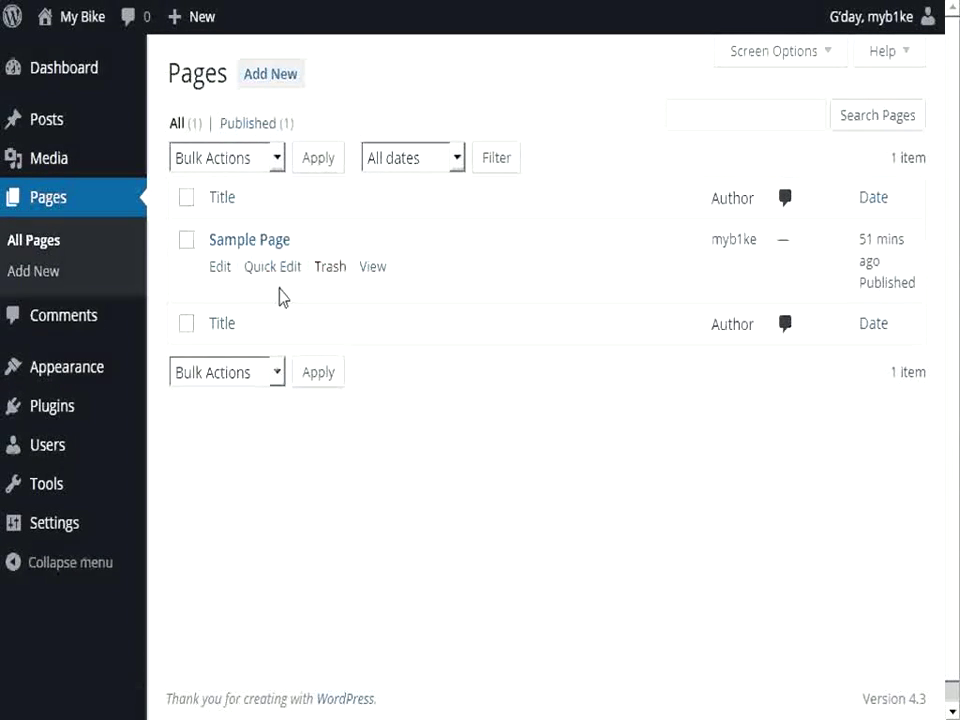
# Open the Sample Page for full editing and delete all of its body text.
pyautogui.click(218, 270)
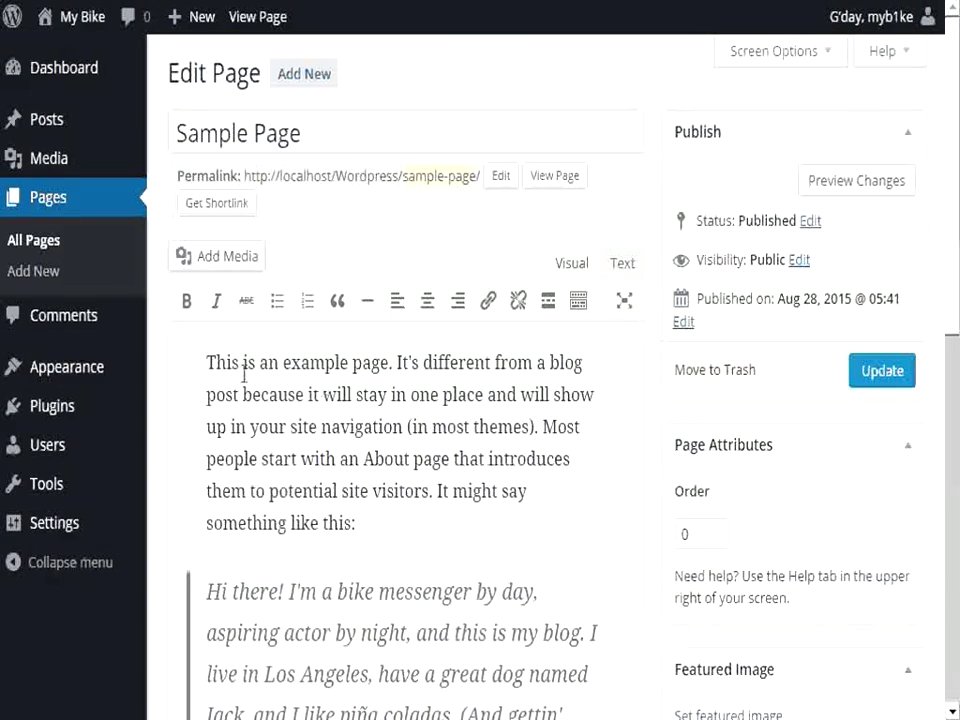
pyautogui.moveTo(208, 364); pyautogui.dragTo(415, 505)
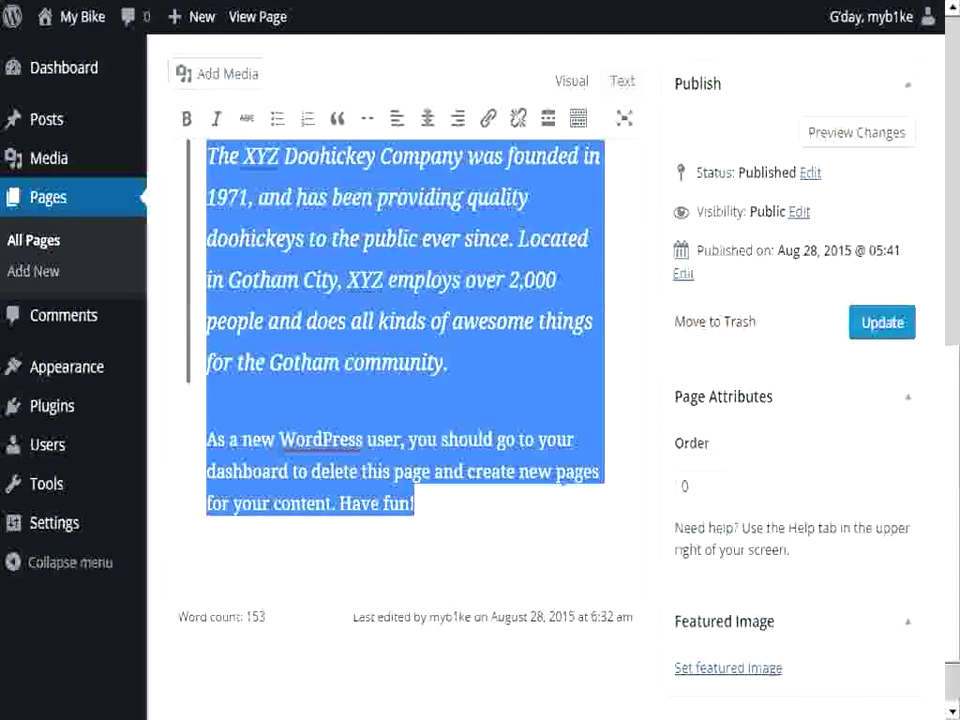
pyautogui.press('Delete')
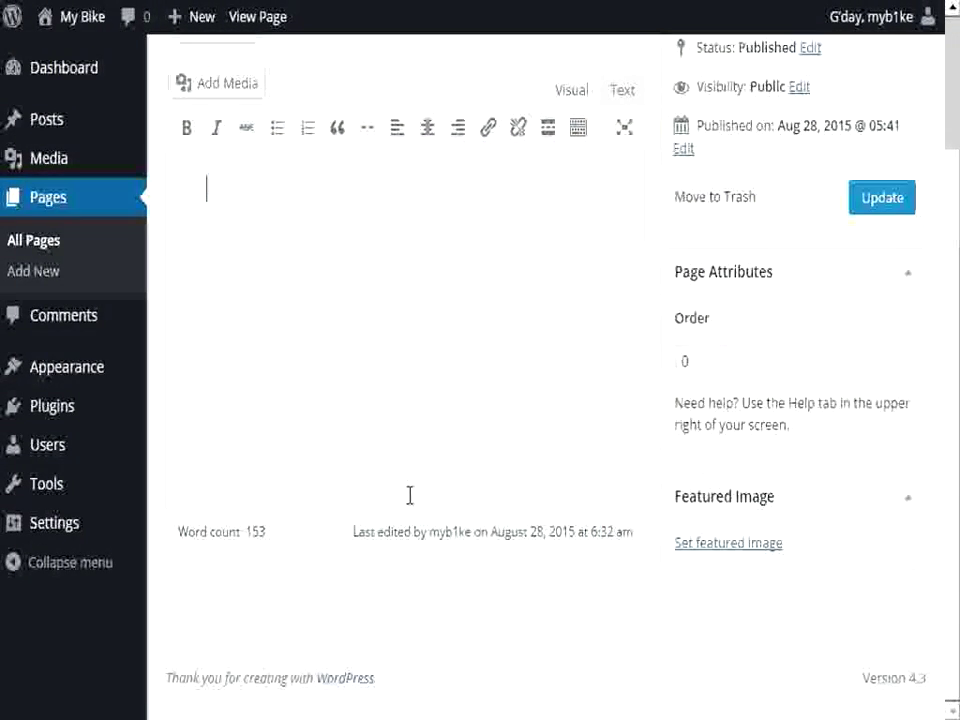
# Insert the cyclist photo Bike-Images.jpg from the media library into the empty body of the Sample Page.
pyautogui.scroll(3, 369, 253)
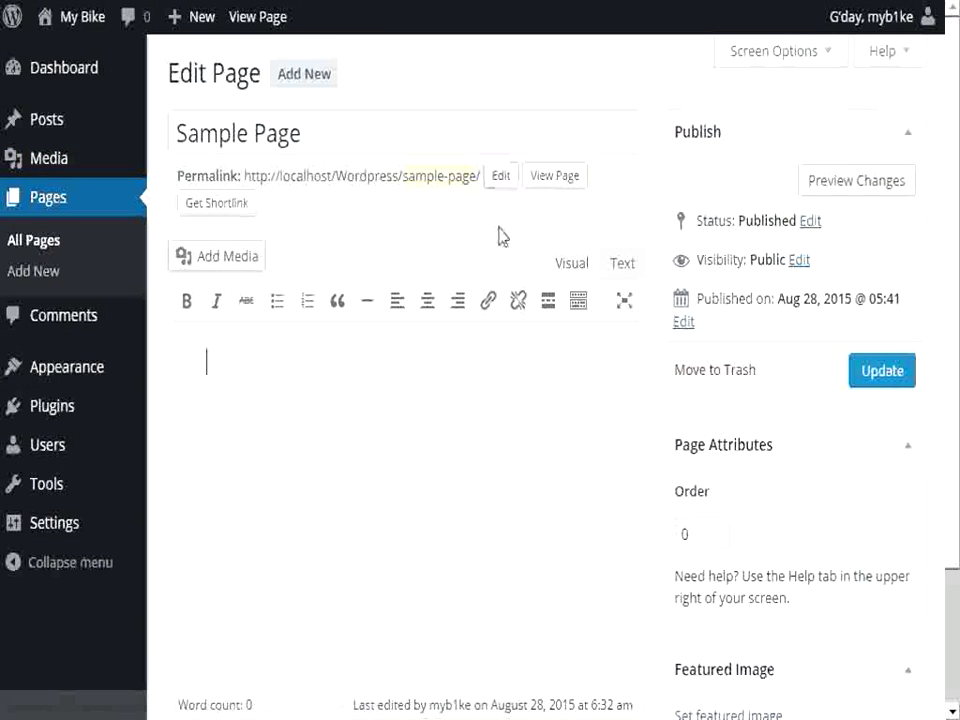
pyautogui.click(244, 262)
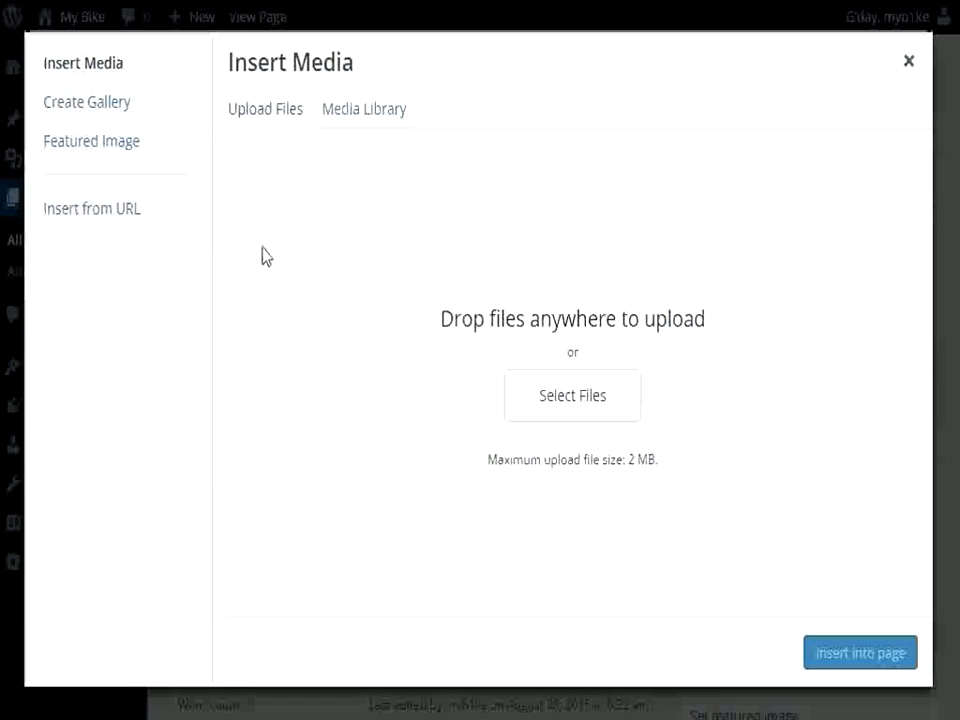
pyautogui.click(356, 112)
pyautogui.click(309, 320)
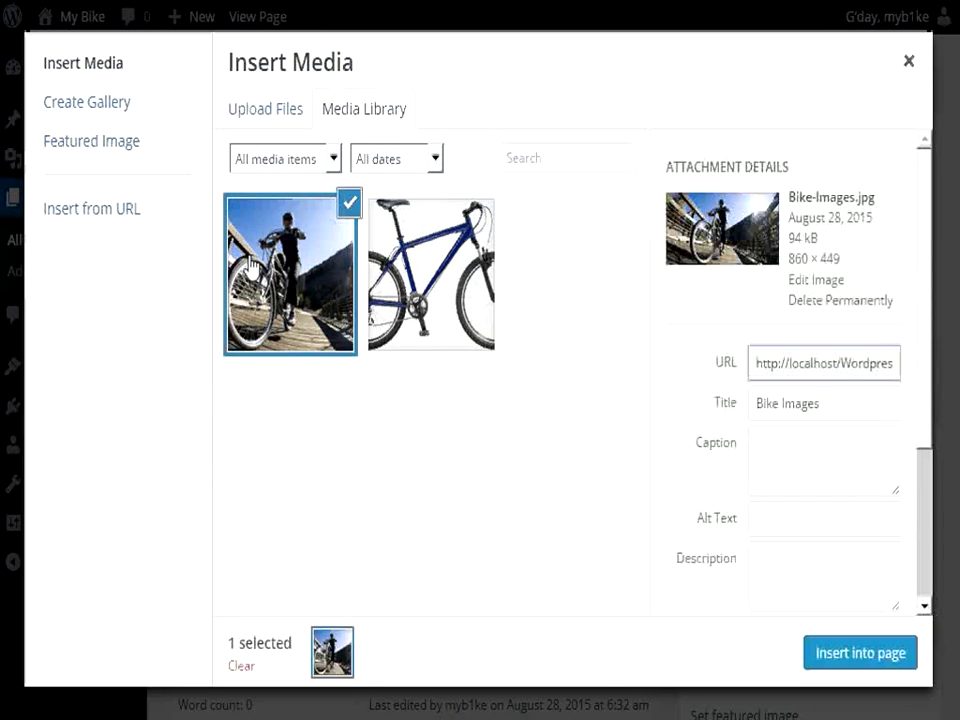
pyautogui.click(823, 662)
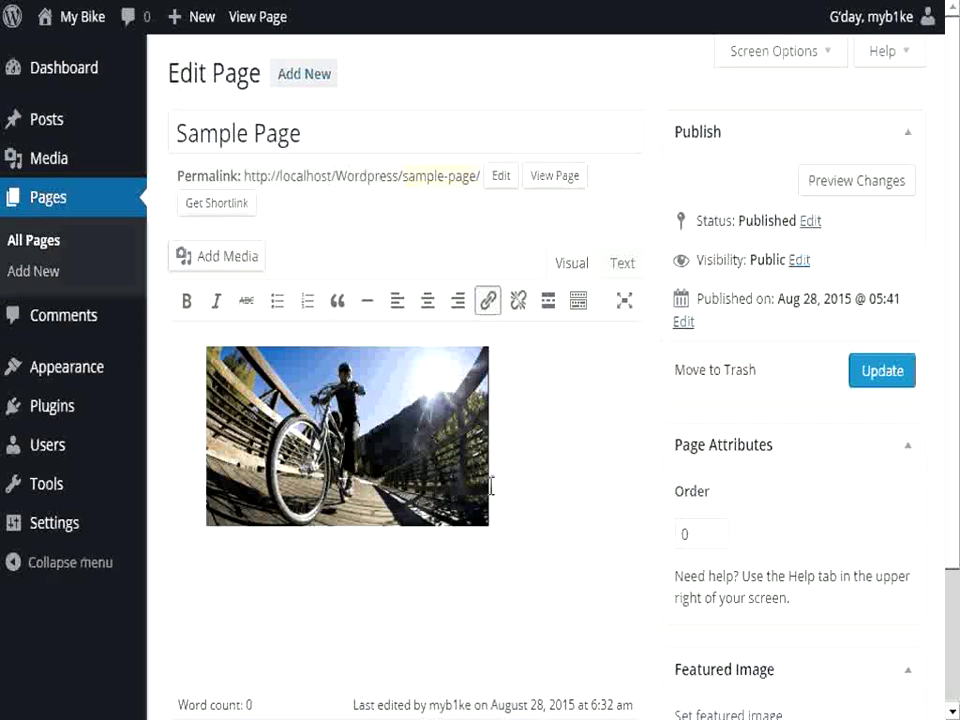
# Add the text "This is me Riding My Bike" below the inserted photo and preview the page.
pyautogui.click(496, 492)
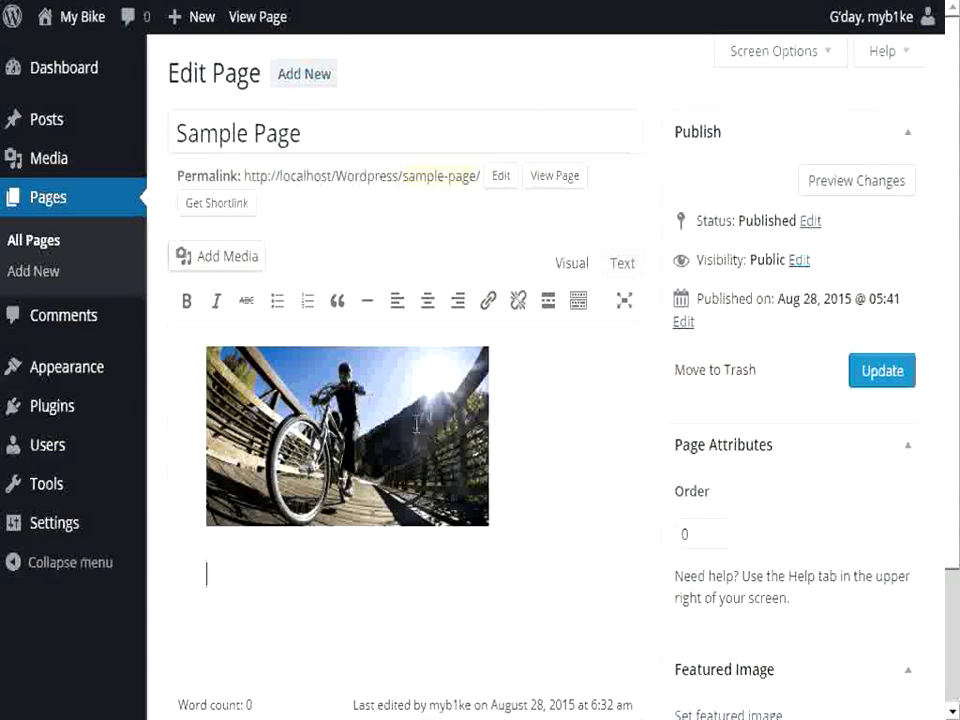
pyautogui.write('This is m')
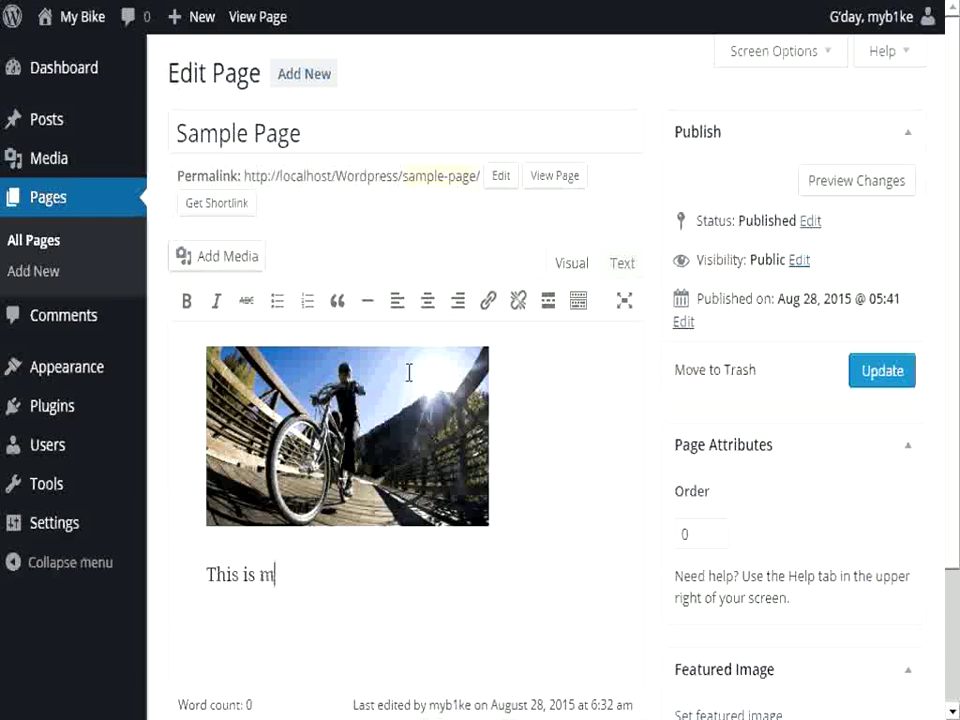
pyautogui.write('e Riding My Bike')
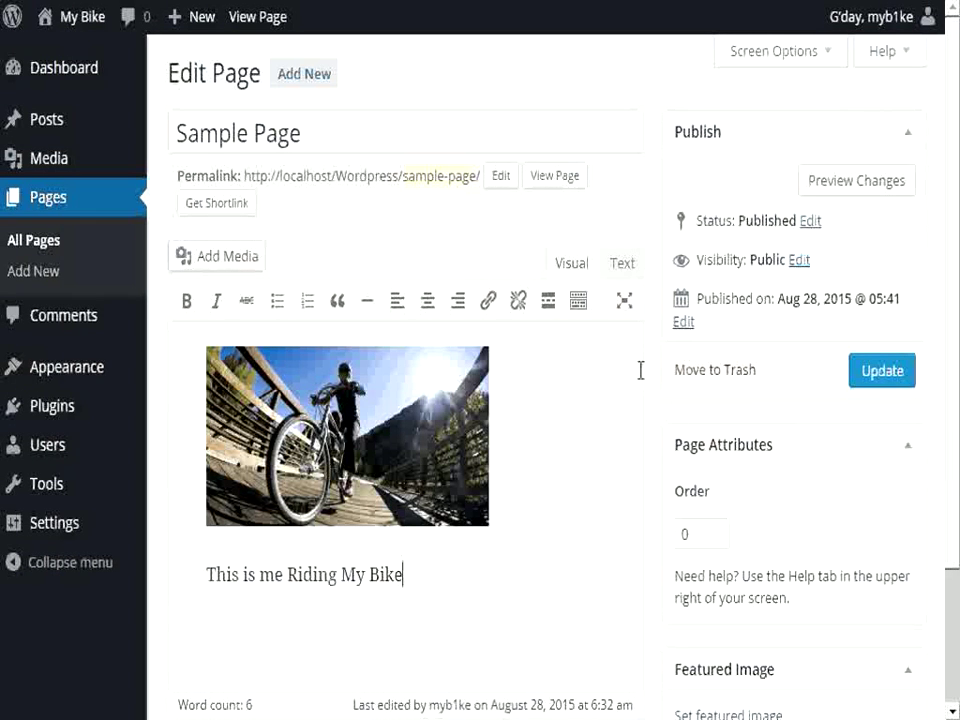
pyautogui.click(863, 183)
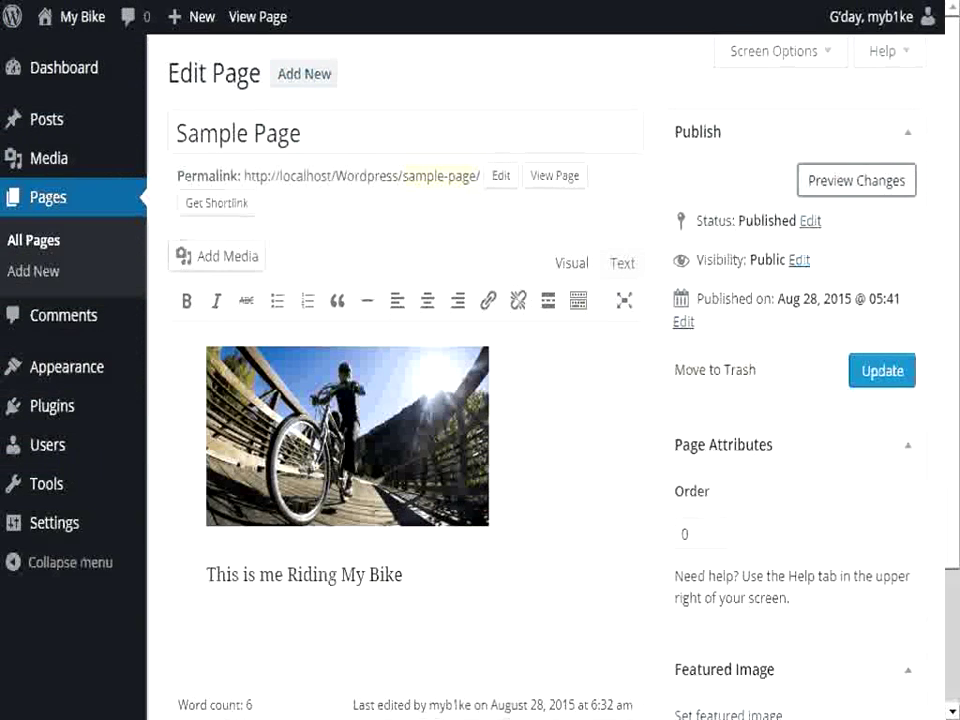
# Change the page title to "Home" and preview the changes.
pyautogui.moveTo(328, 146); pyautogui.dragTo(158, 122)
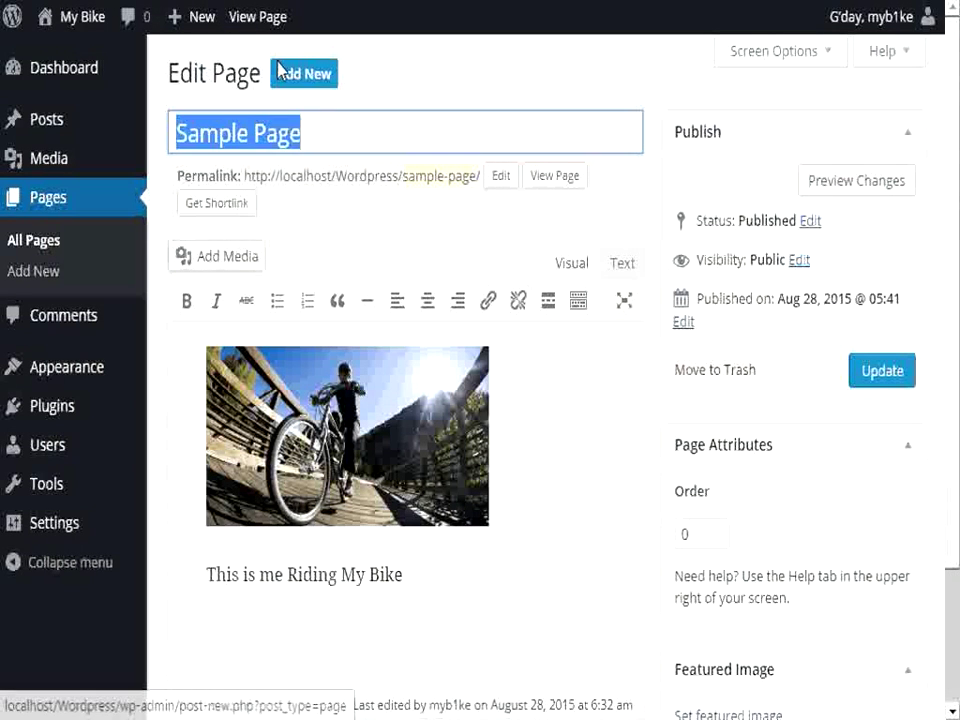
pyautogui.write('Home')
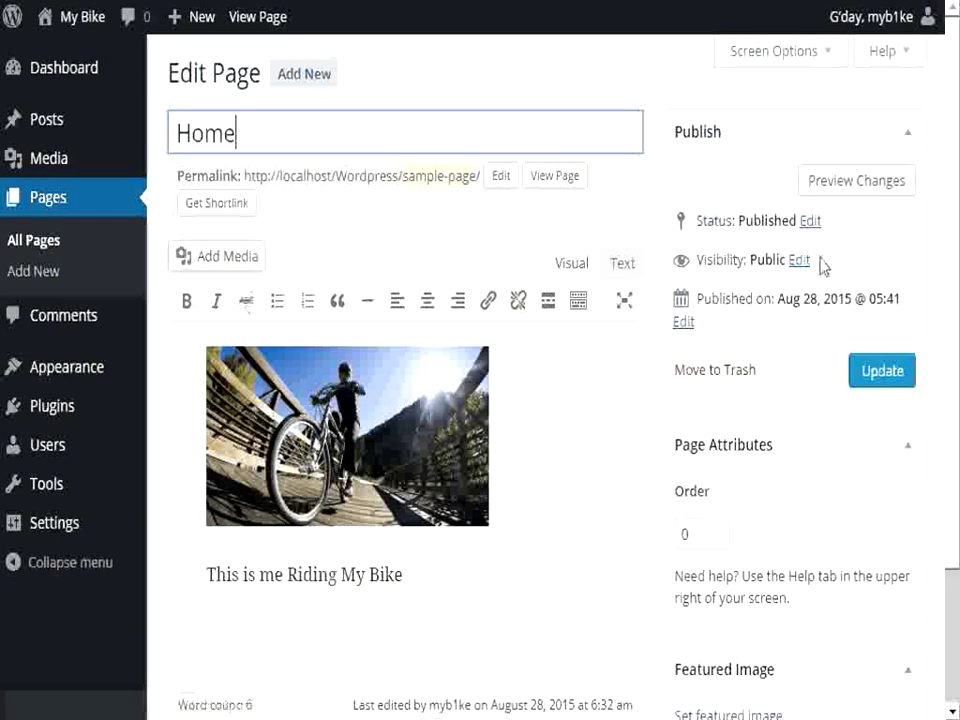
pyautogui.click(840, 190)
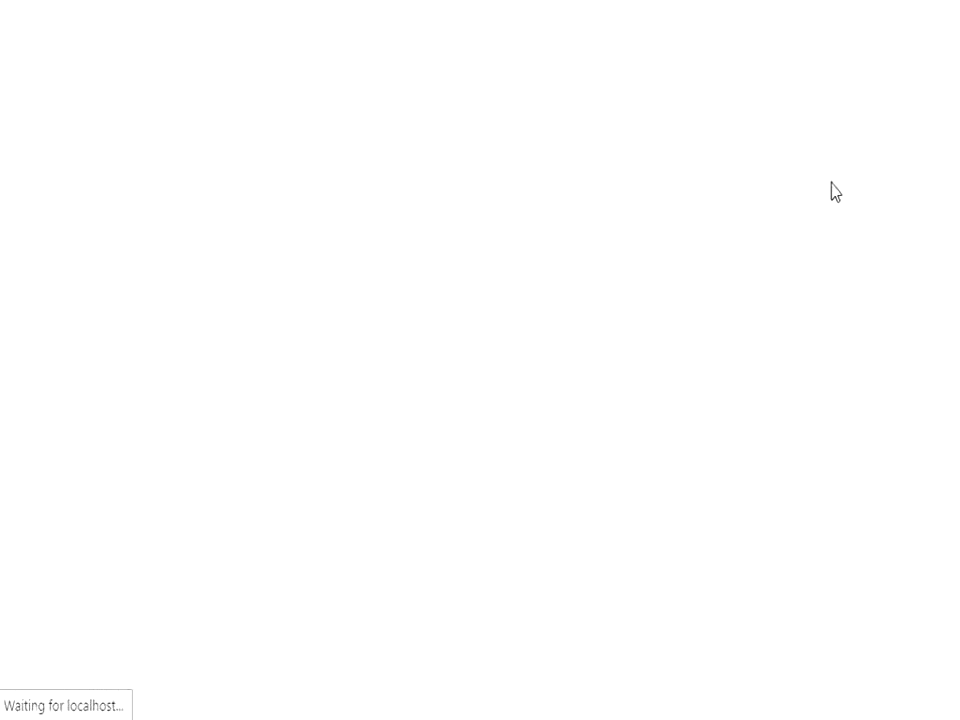
pyautogui.moveTo(499, 185); pyautogui.dragTo(391, 186)
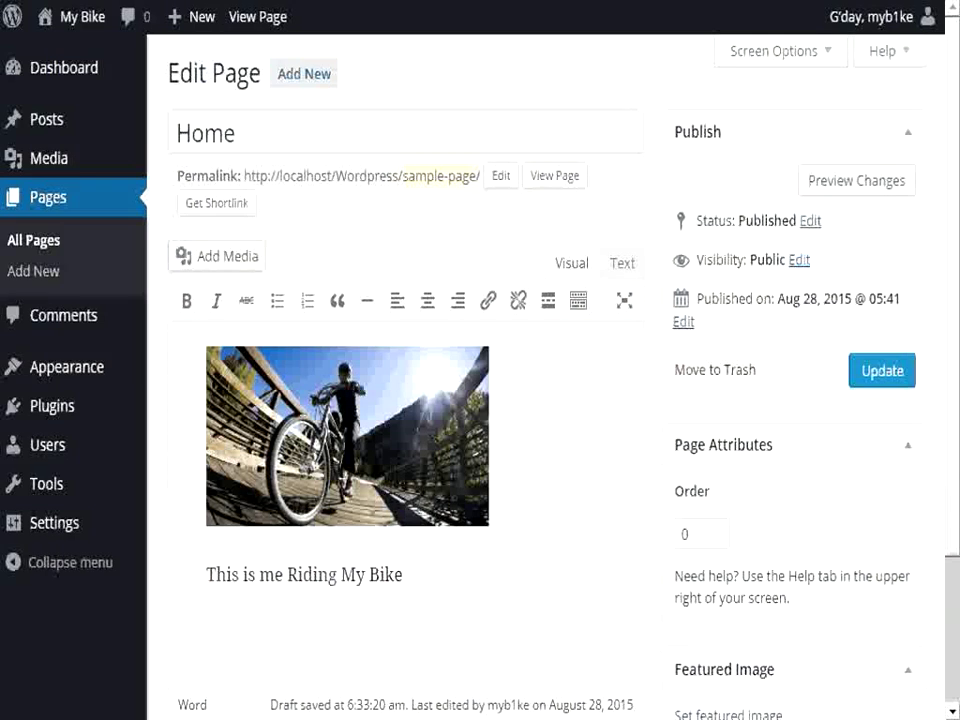
# Update the Home page, preview it on the site and return to the page editor.
pyautogui.click(870, 376)
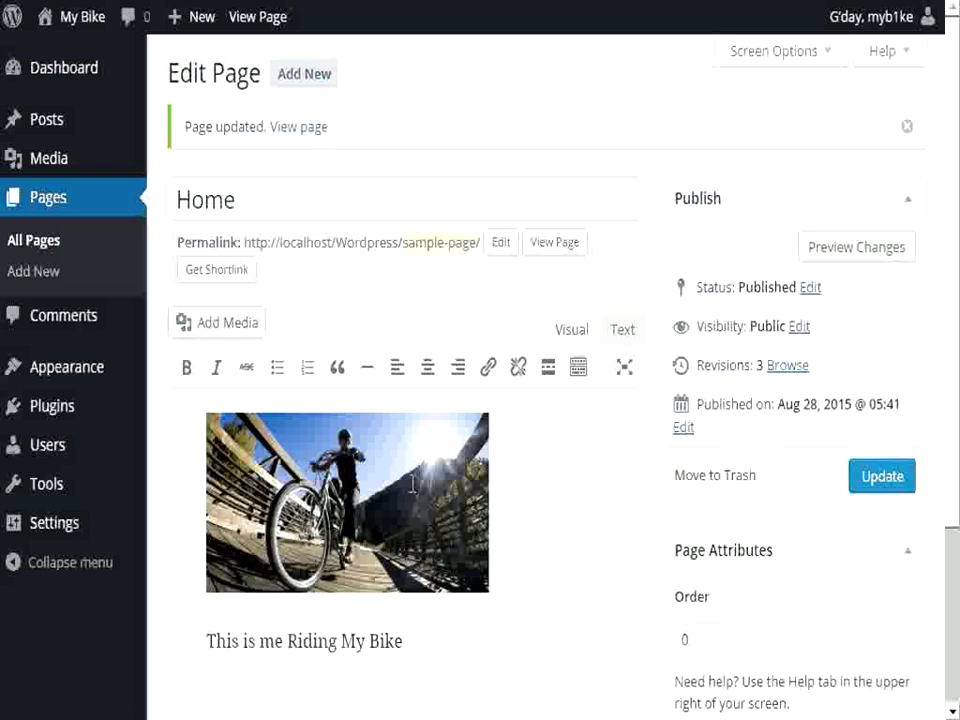
pyautogui.click(872, 262)
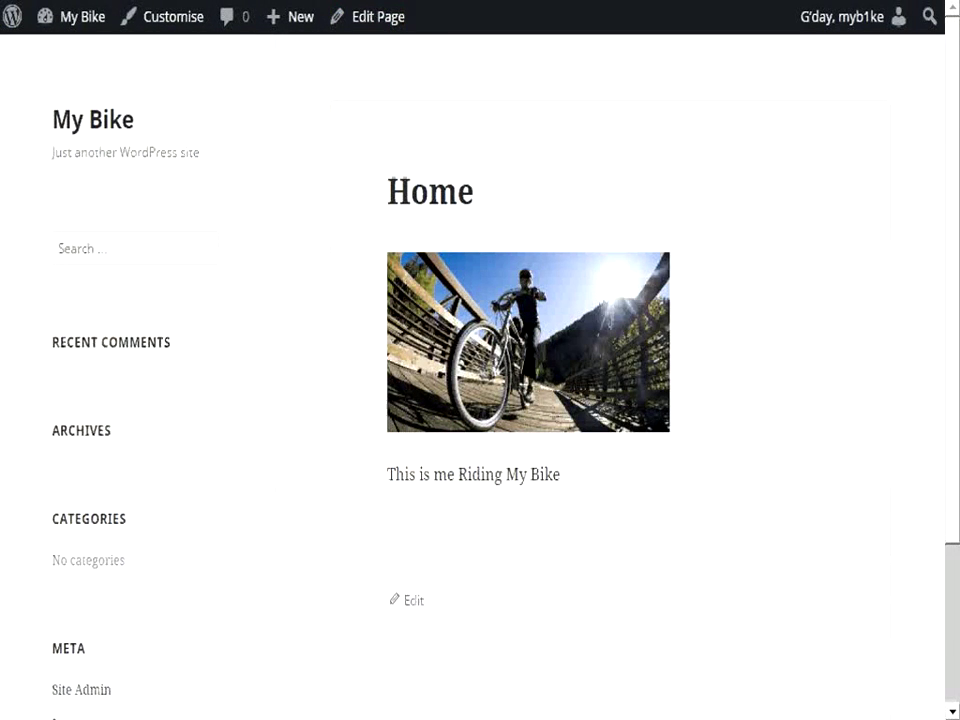
pyautogui.hotkey('ctrl', 'w')
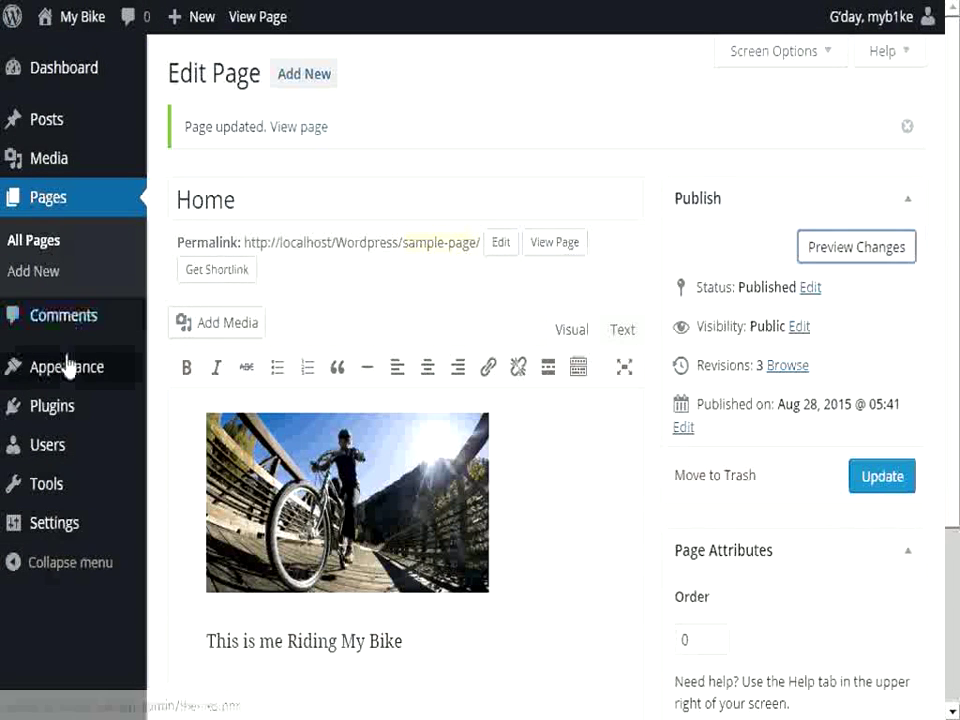
# Open the widget settings and delete the Search and Recent Posts widgets from the Widget Area.
pyautogui.moveTo(67, 370)
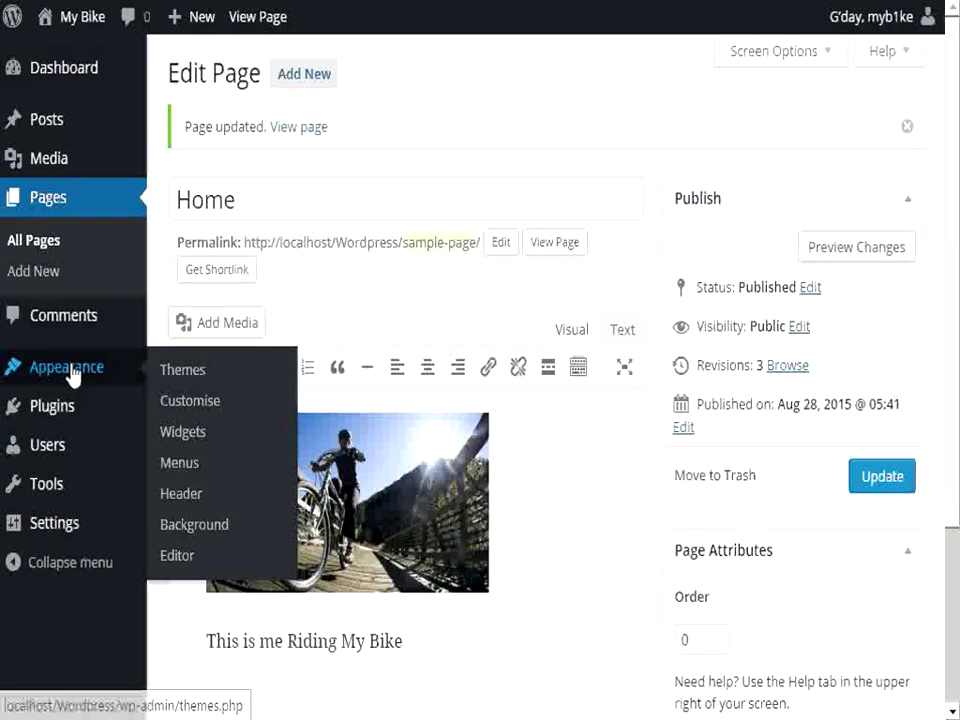
pyautogui.click(70, 372)
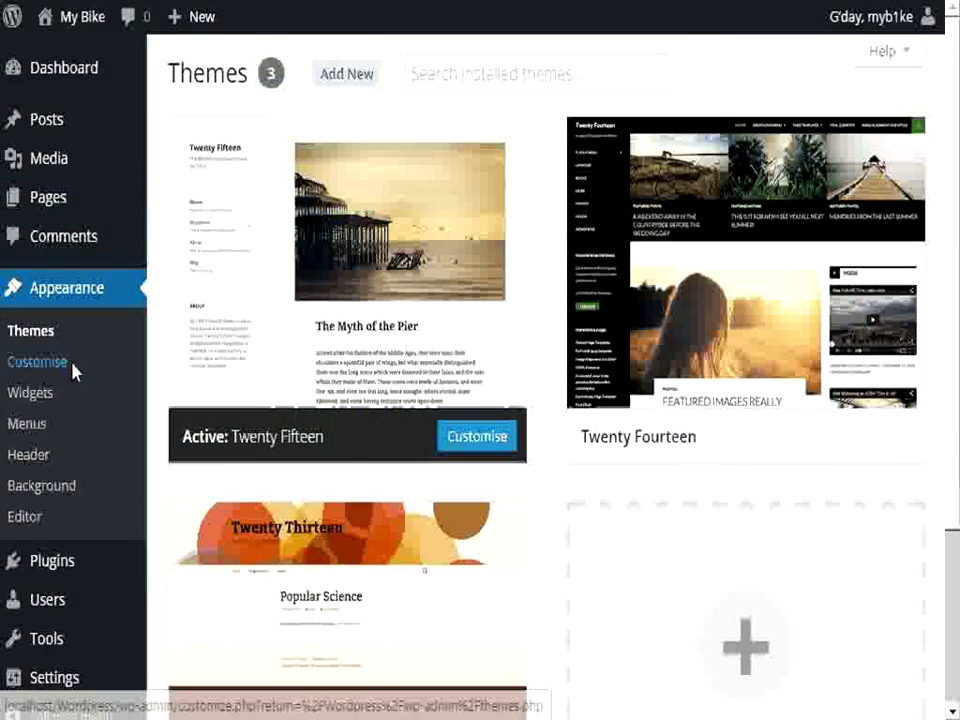
pyautogui.click(33, 400)
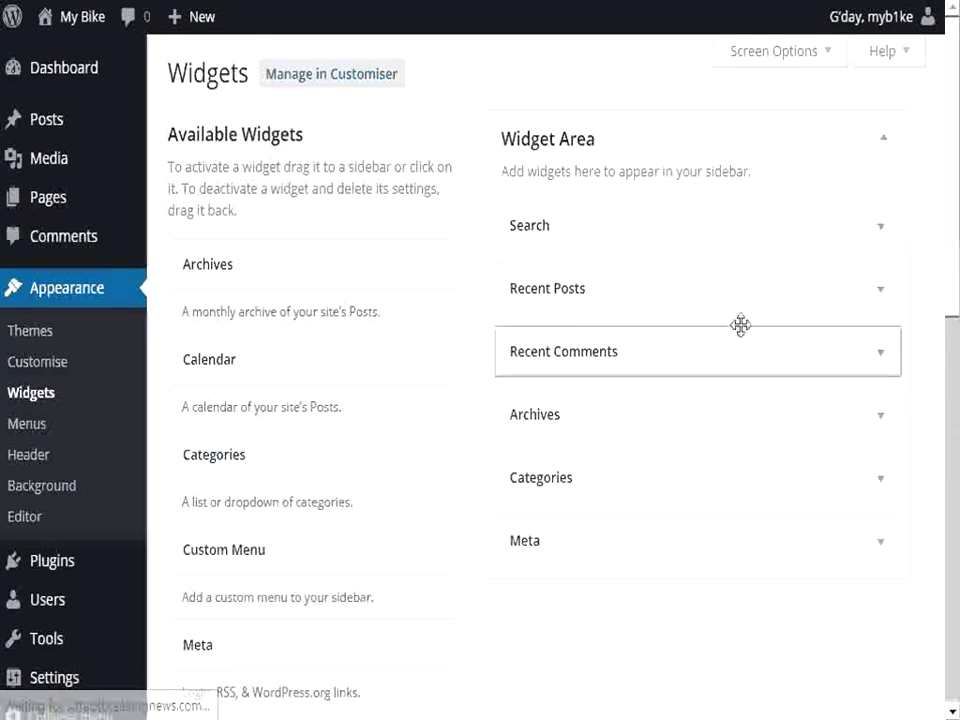
pyautogui.click(822, 226)
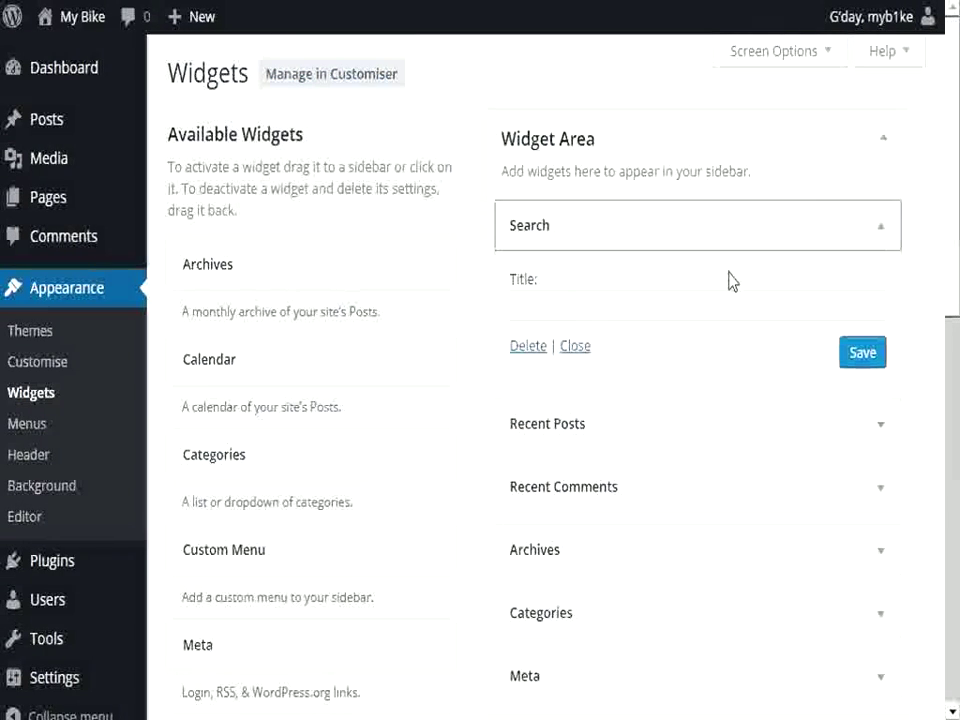
pyautogui.click(530, 345)
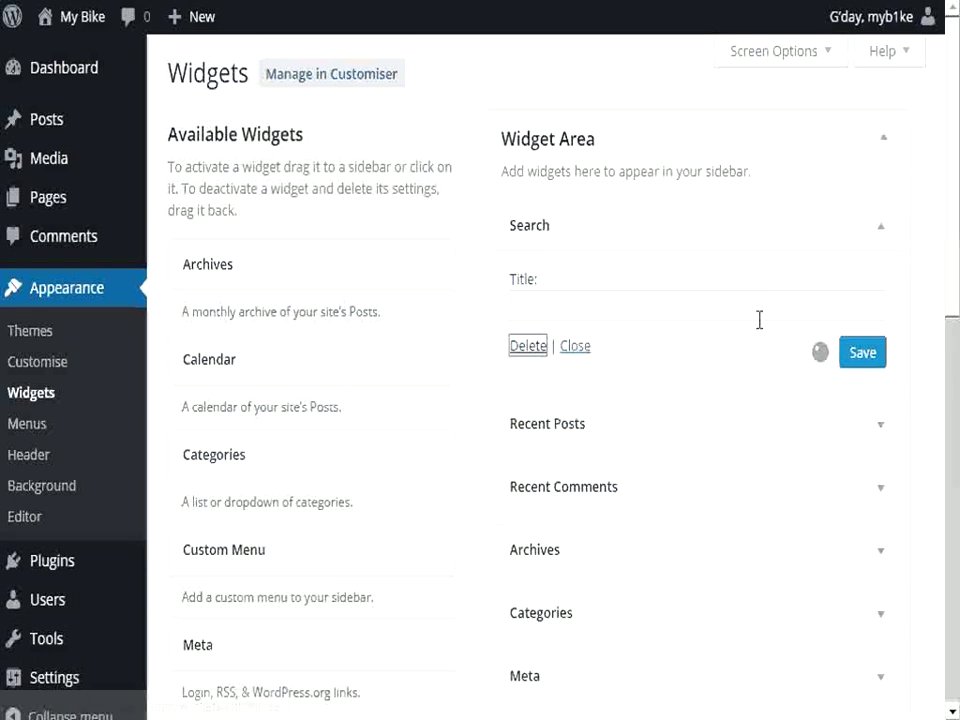
pyautogui.click(884, 229)
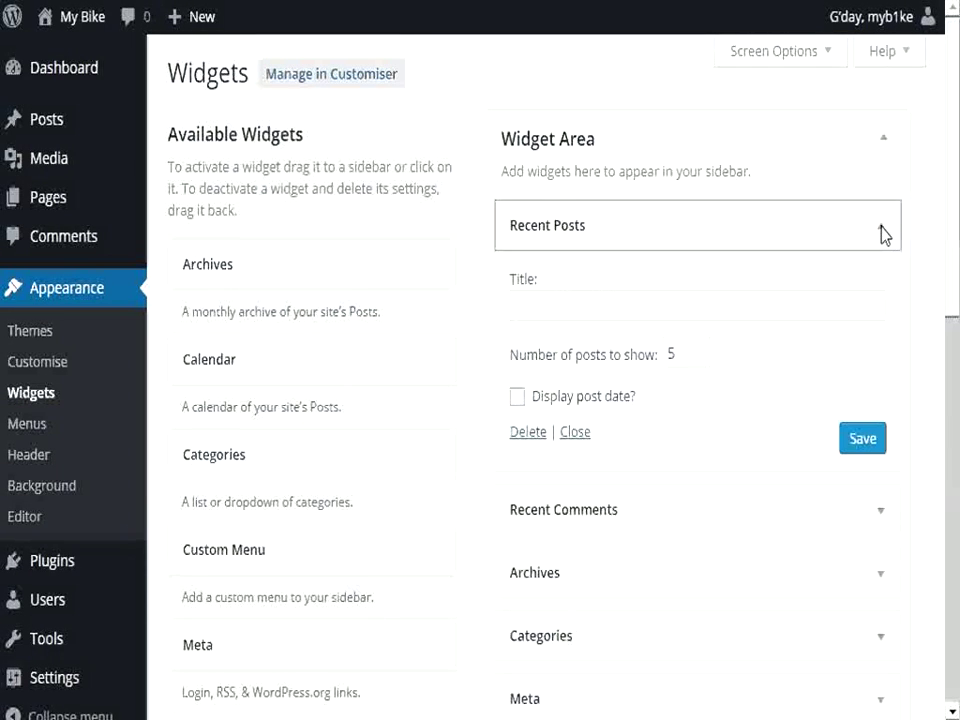
pyautogui.click(527, 432)
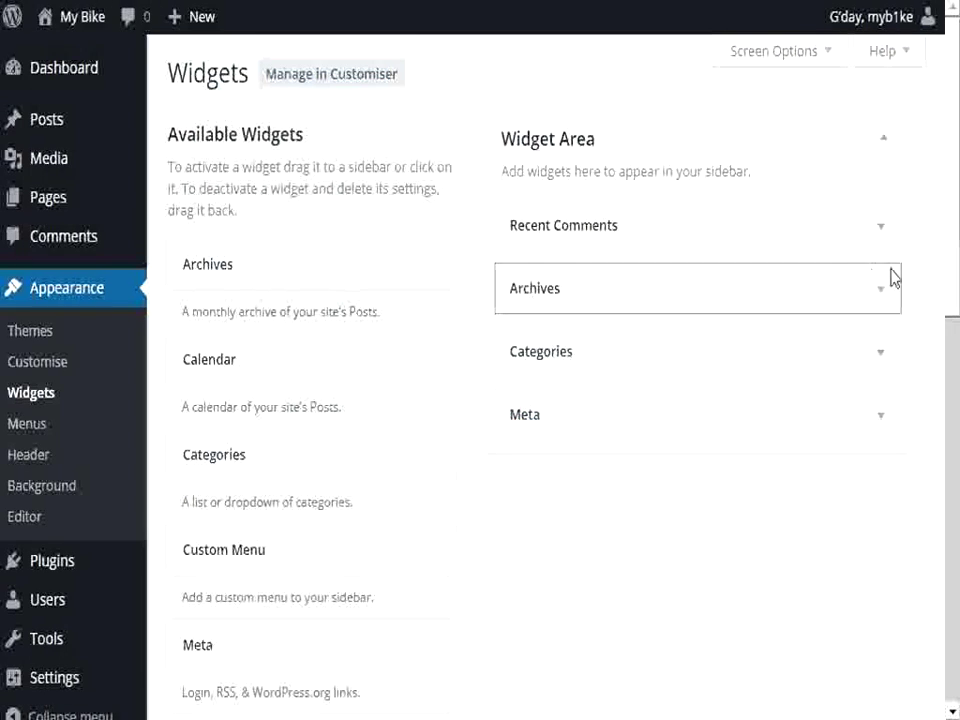
# Delete the Recent Comments, Archives, Categories and Meta widgets from the Widget Area.
pyautogui.click(821, 234)
pyautogui.click(534, 396)
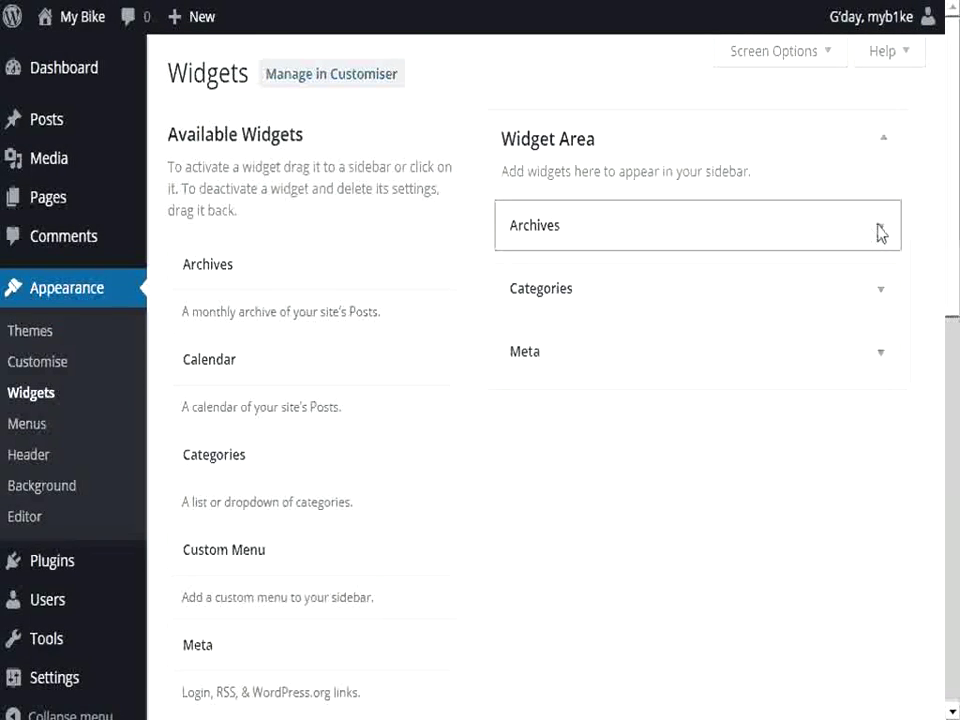
pyautogui.click(880, 232)
pyautogui.click(527, 410)
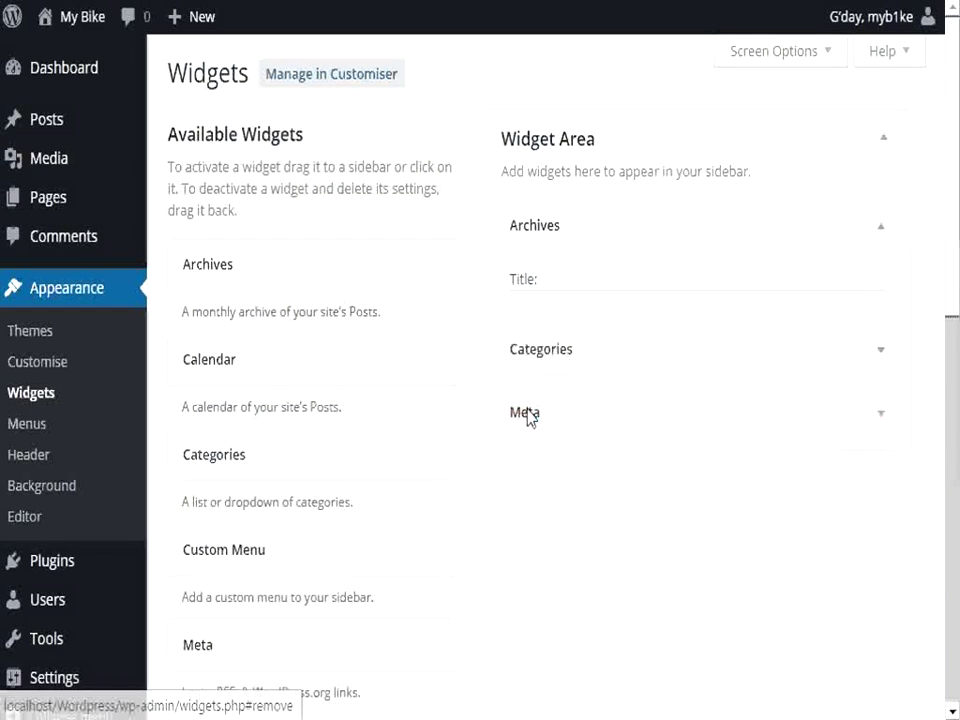
pyautogui.click(823, 232)
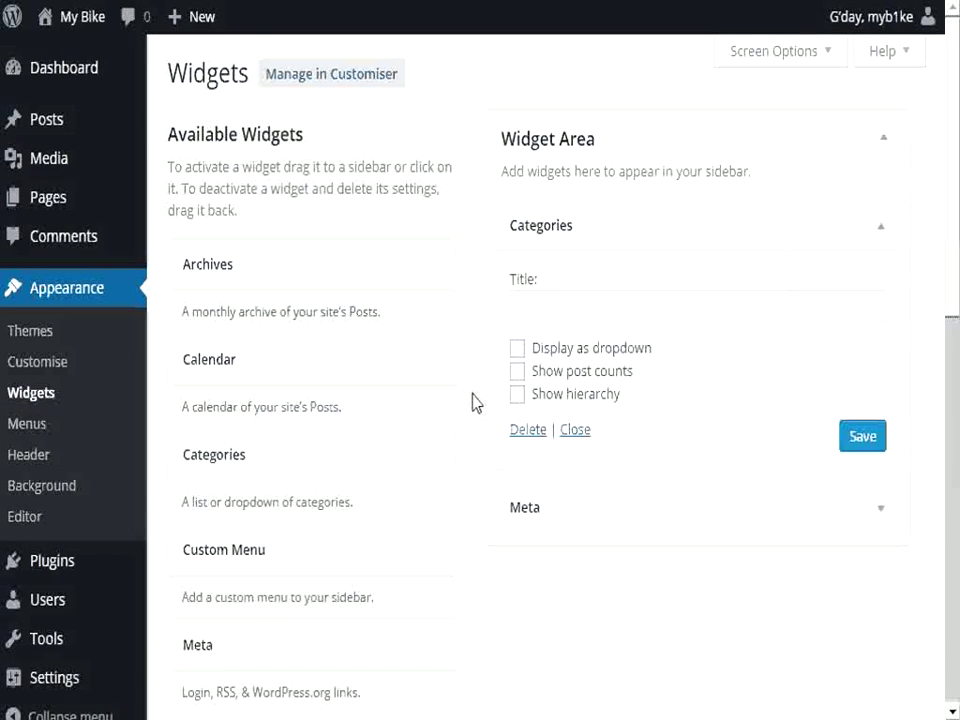
pyautogui.click(534, 432)
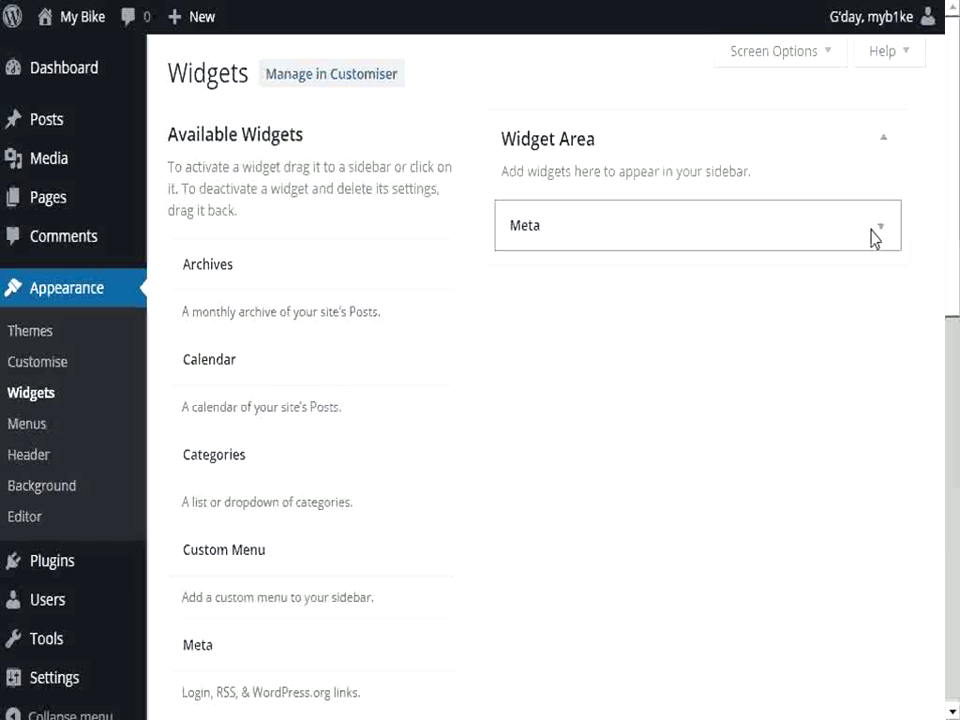
pyautogui.click(530, 348)
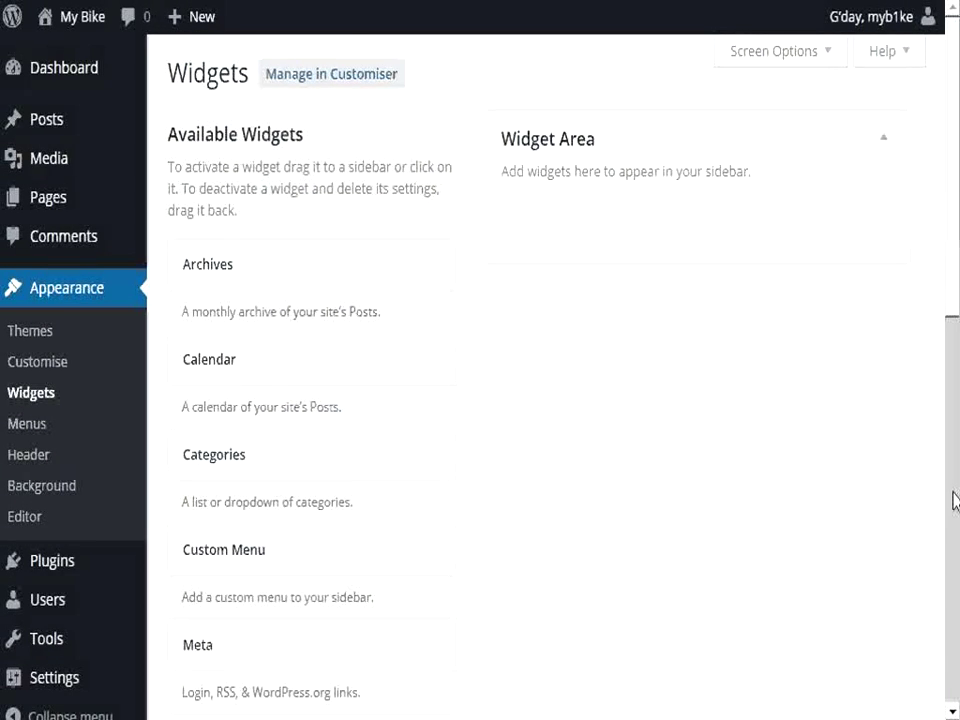
pyautogui.scroll(-9, 953, 503)
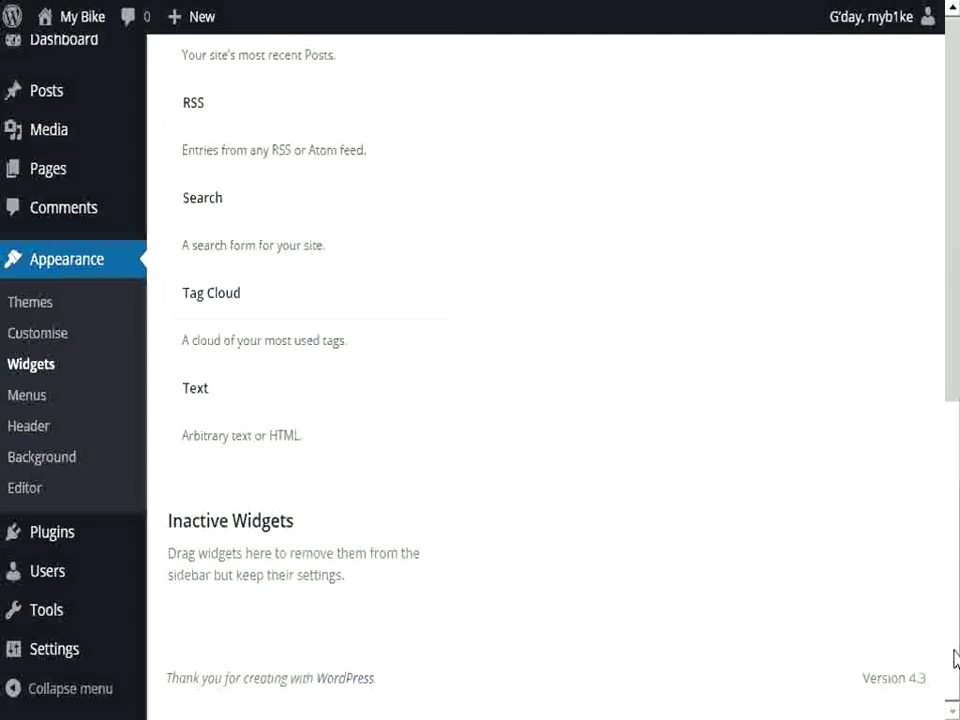
pyautogui.scroll(10, 390, 332)
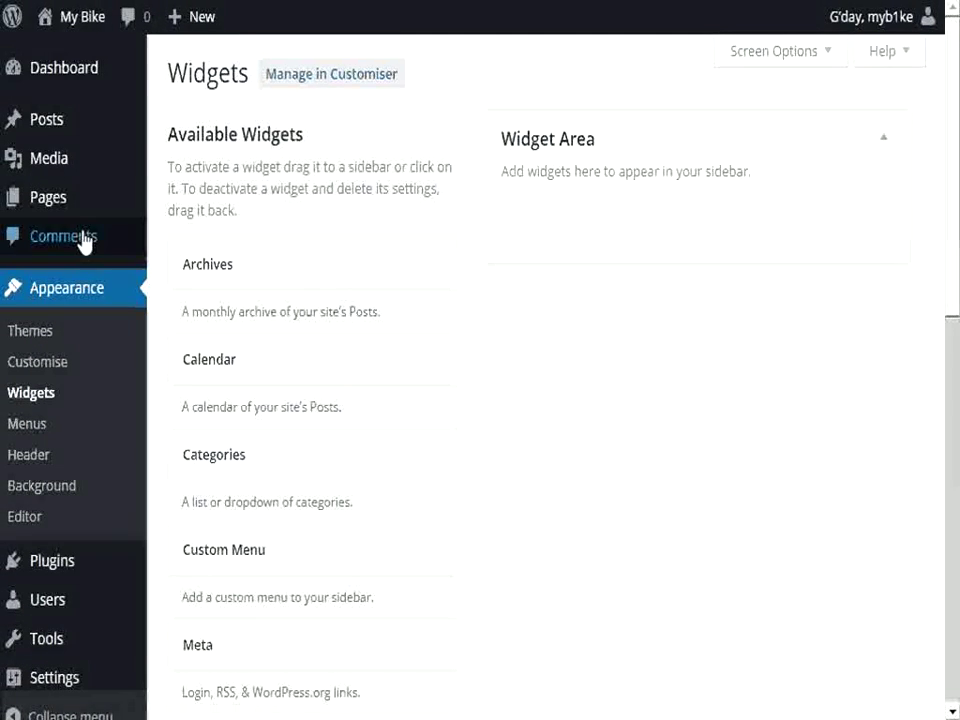
# Check the Home page's template options in Quick Edit without updating, and visit the My Bike site's front page.
pyautogui.click(37, 208)
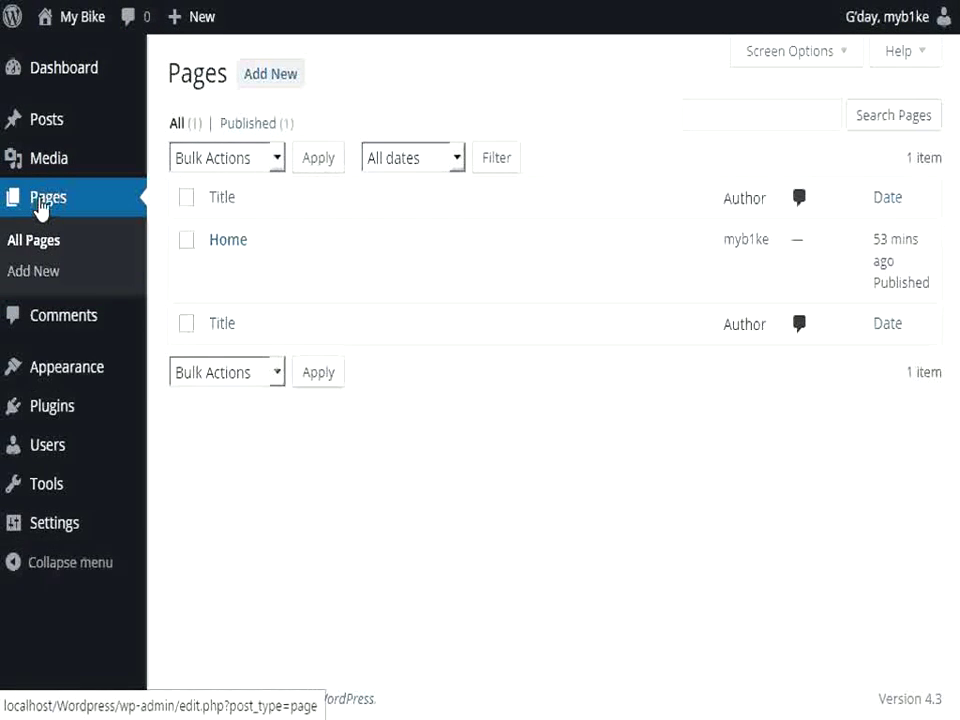
pyautogui.click(258, 267)
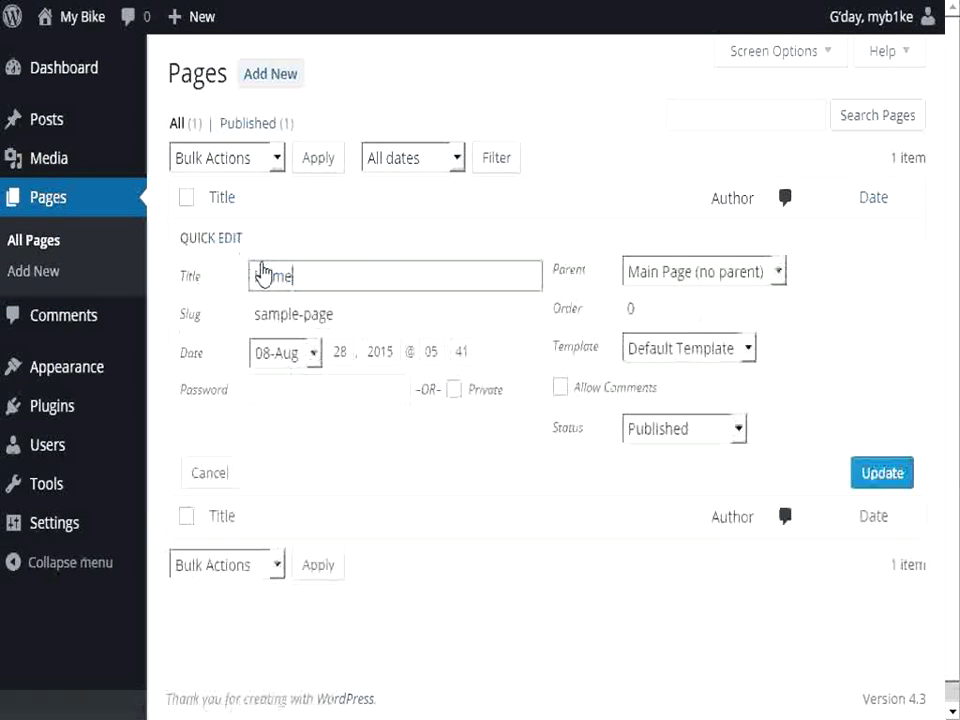
pyautogui.click(746, 350)
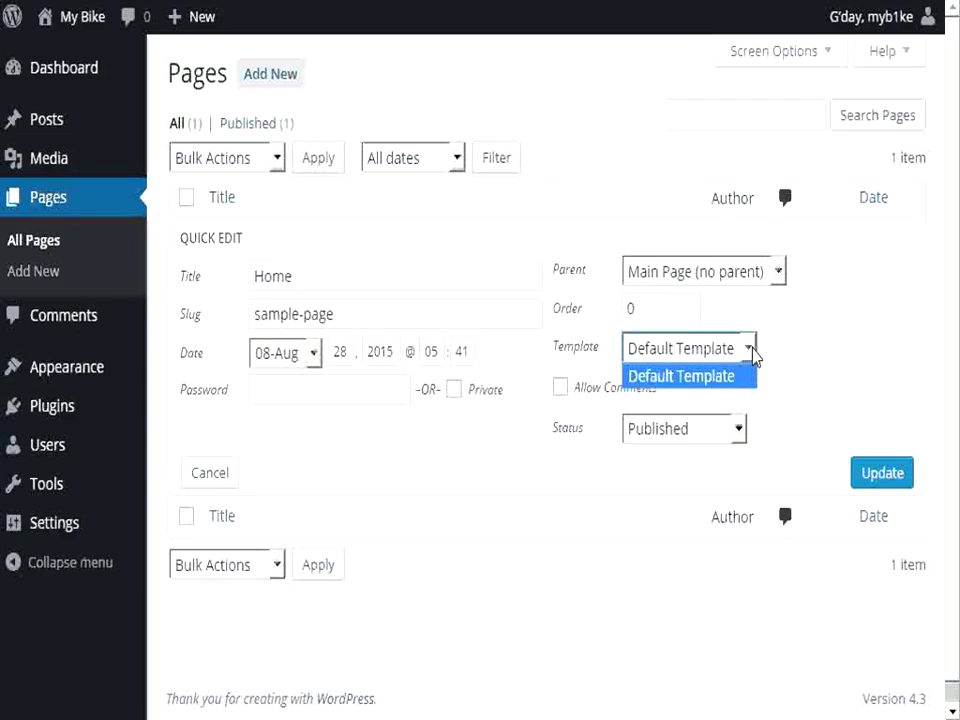
pyautogui.click(754, 356)
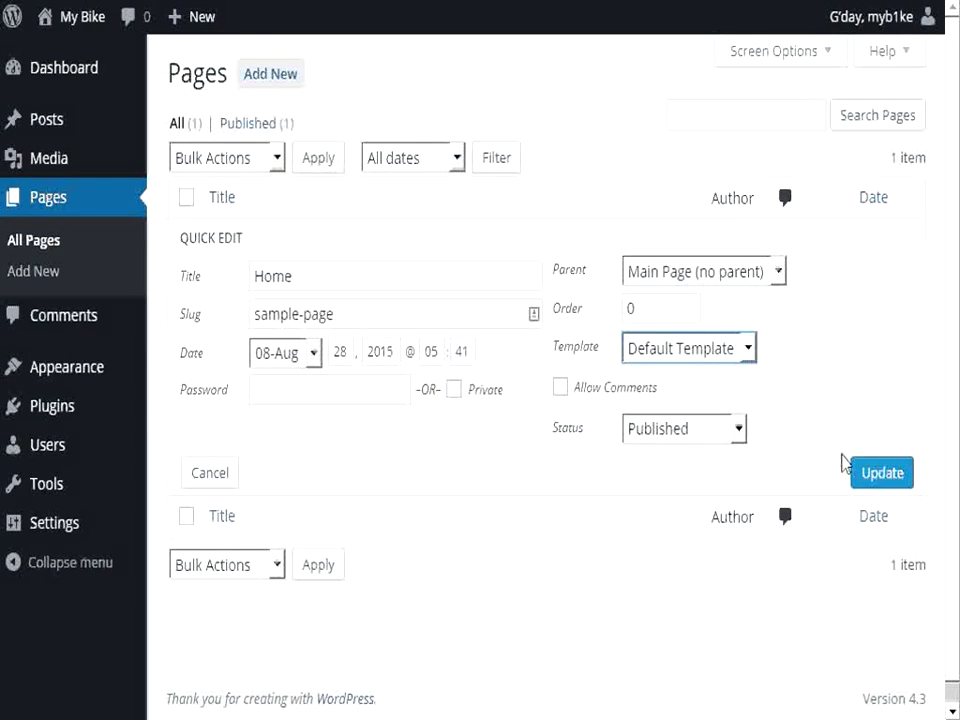
pyautogui.moveTo(79, 17)
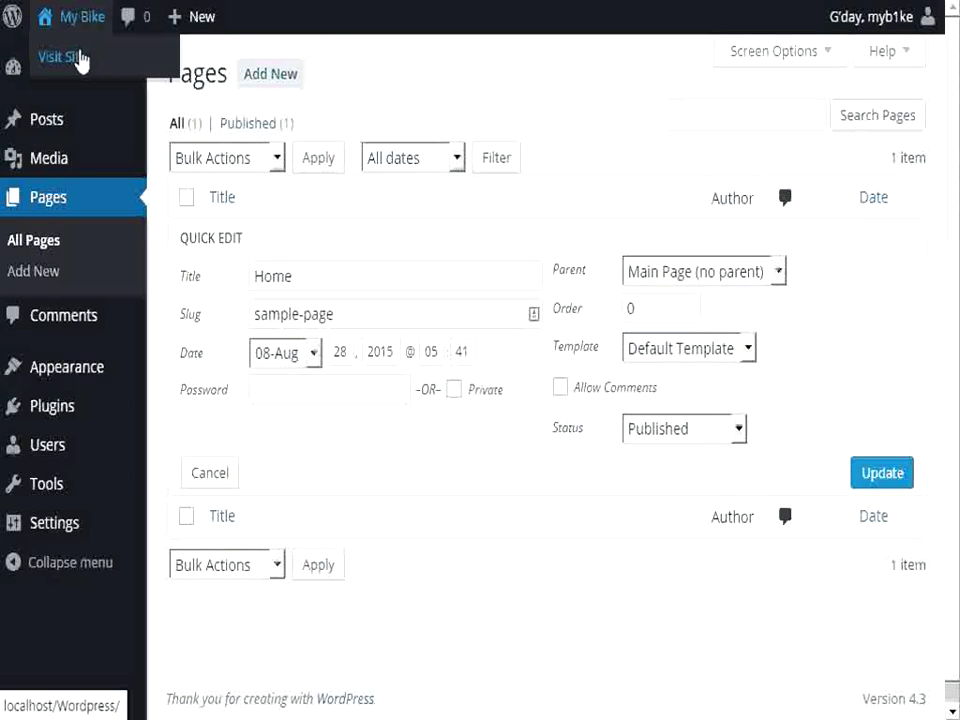
pyautogui.click(81, 59)
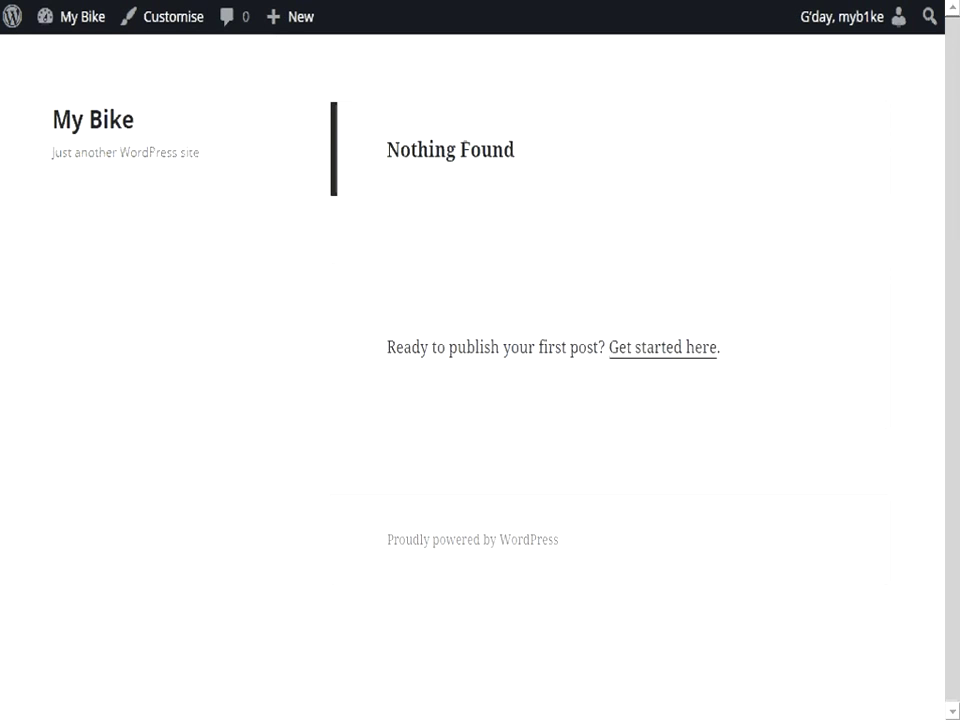
# Set the site's front page to display the static page Home in the customiser, then save and publish the change.
pyautogui.moveTo(76, 22)
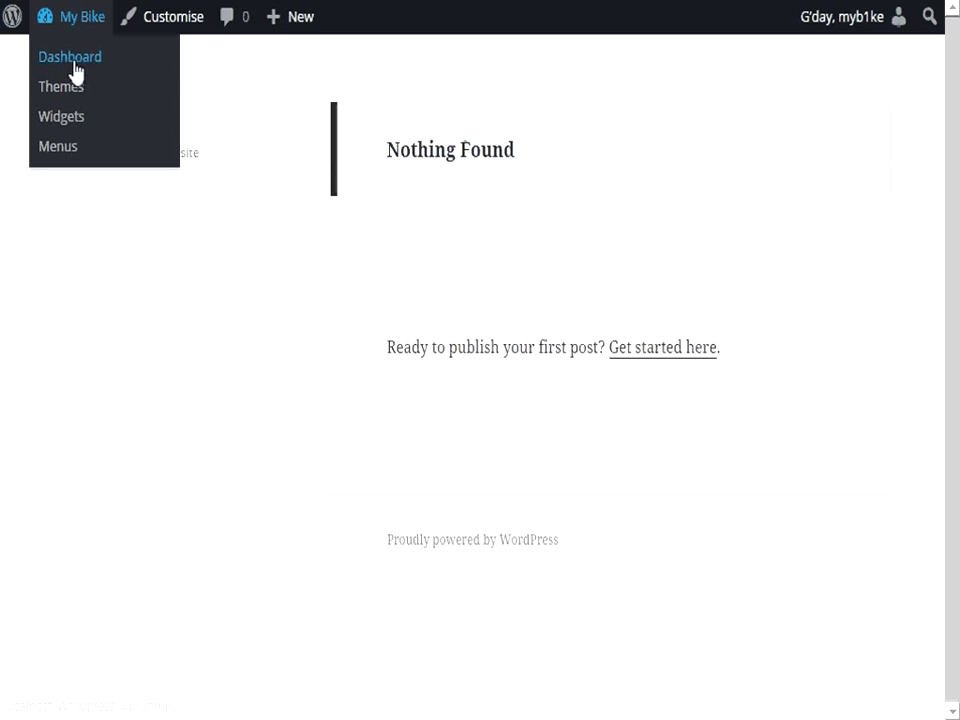
pyautogui.click(74, 60)
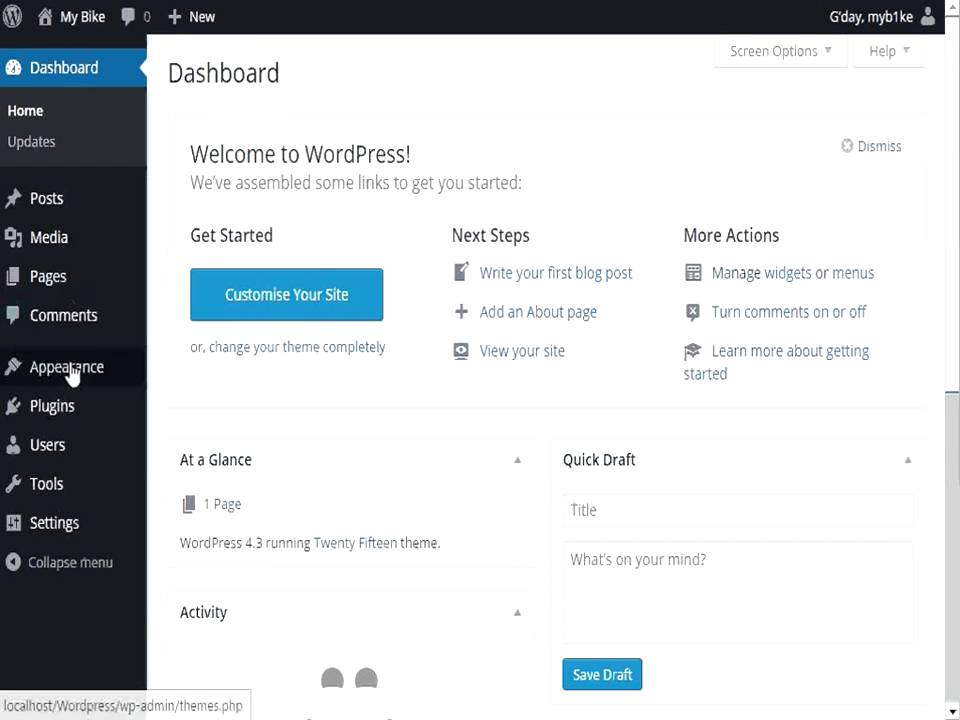
pyautogui.moveTo(72, 376)
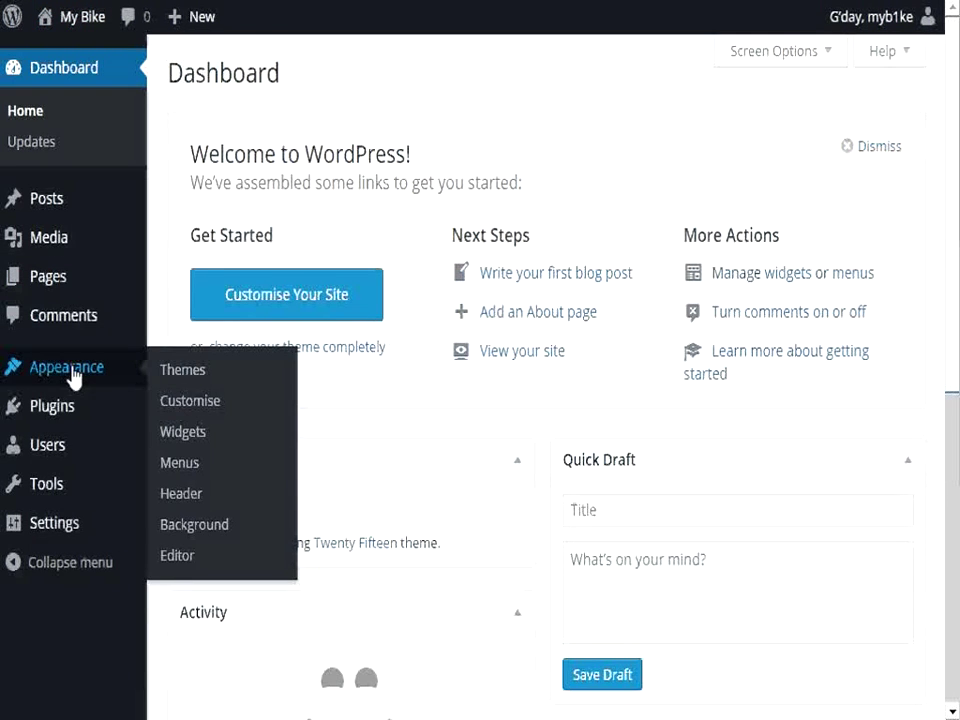
pyautogui.click(197, 410)
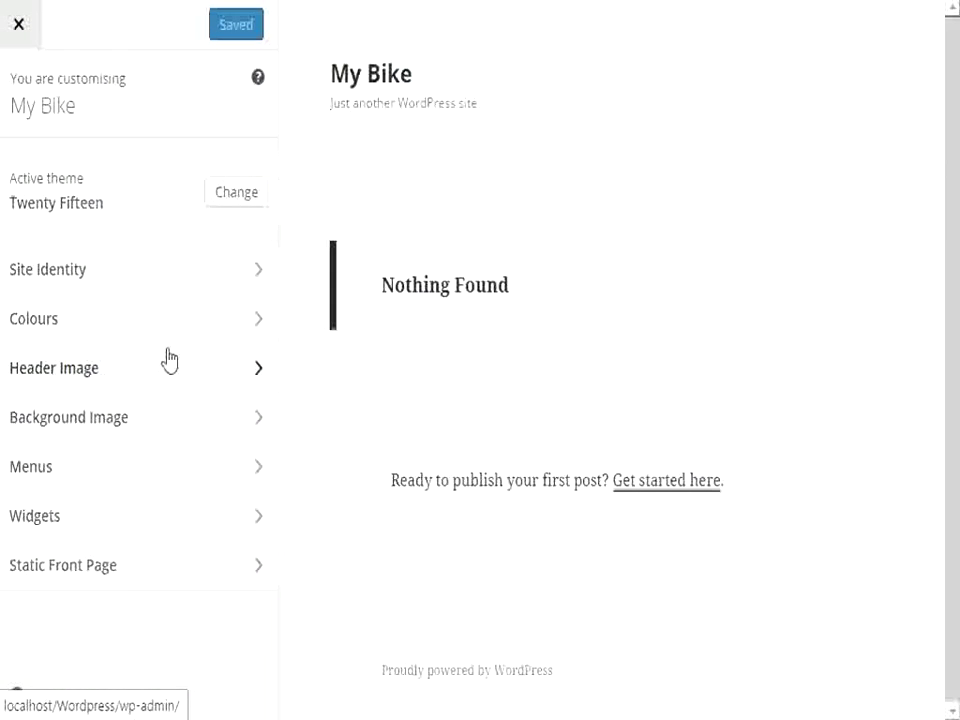
pyautogui.click(104, 571)
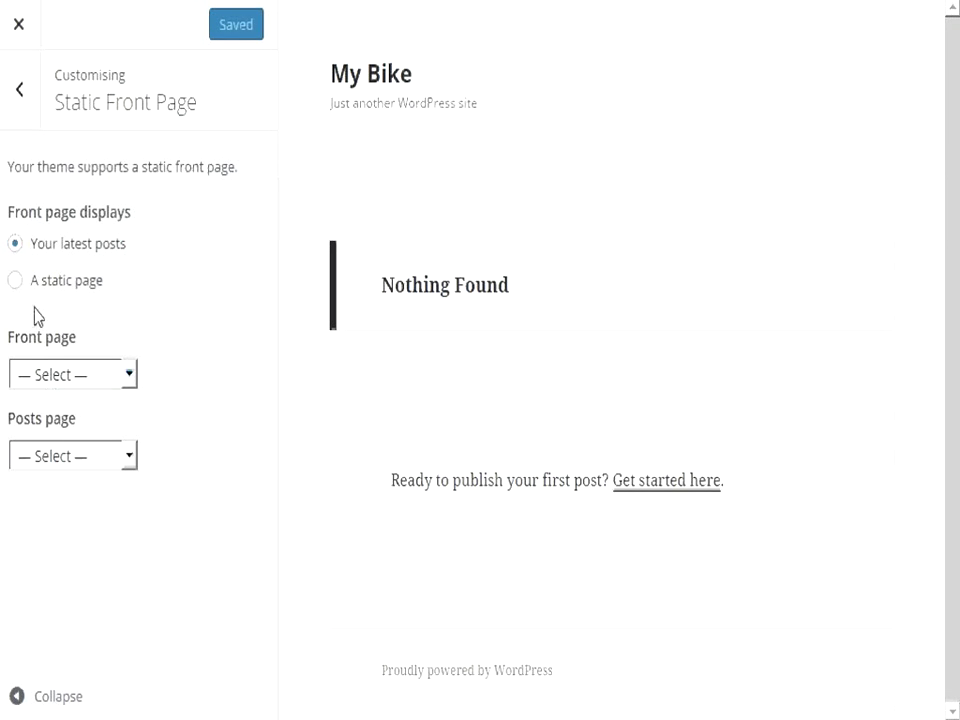
pyautogui.click(15, 284)
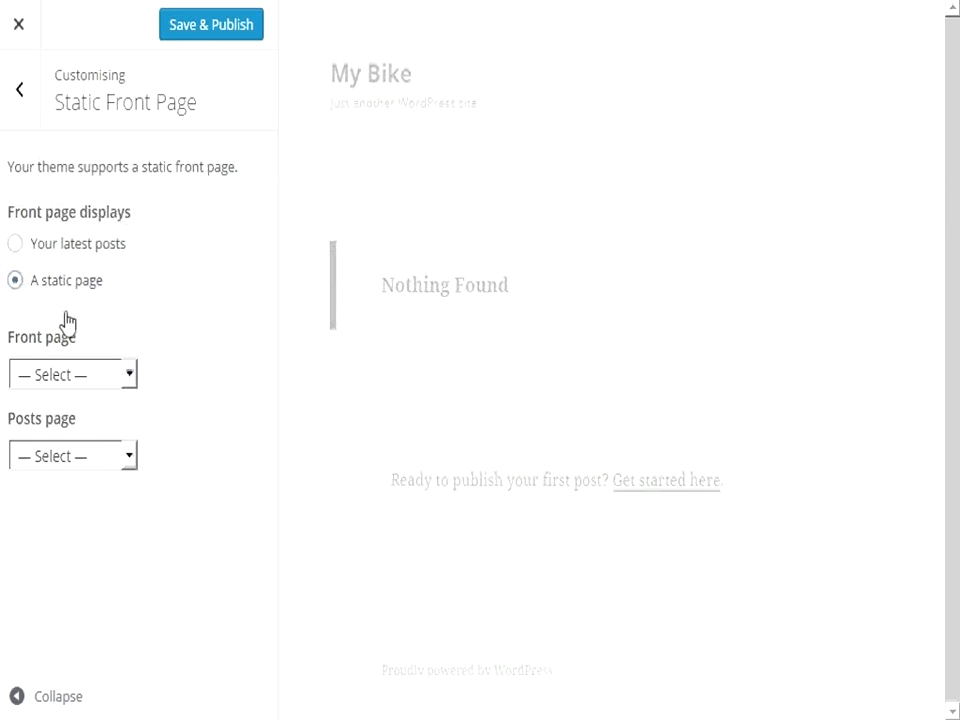
pyautogui.click(128, 376)
pyautogui.click(90, 424)
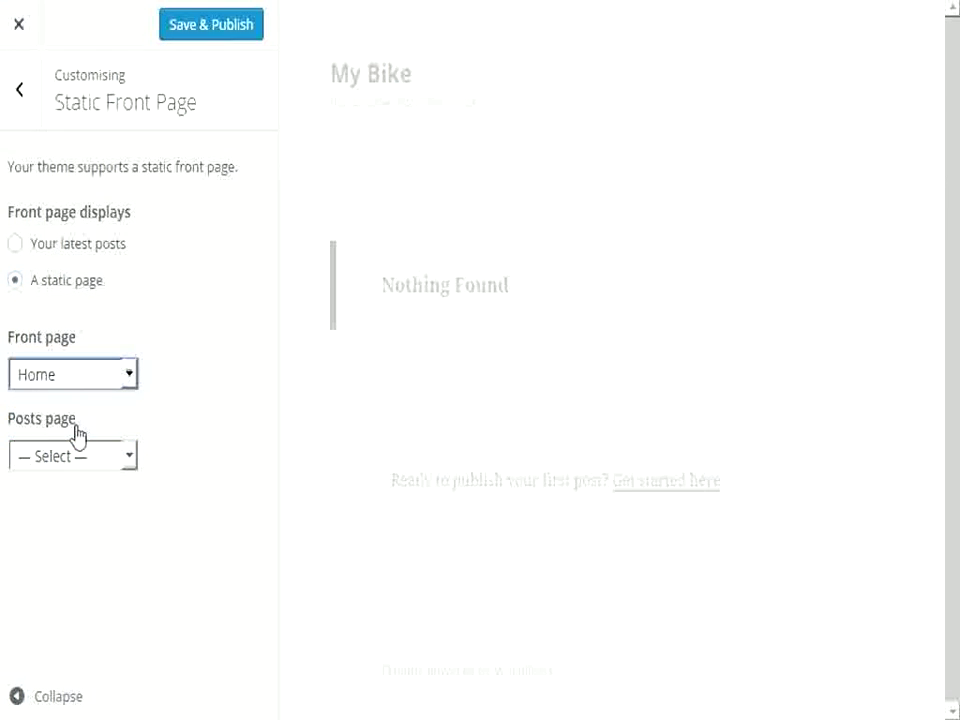
pyautogui.click(227, 35)
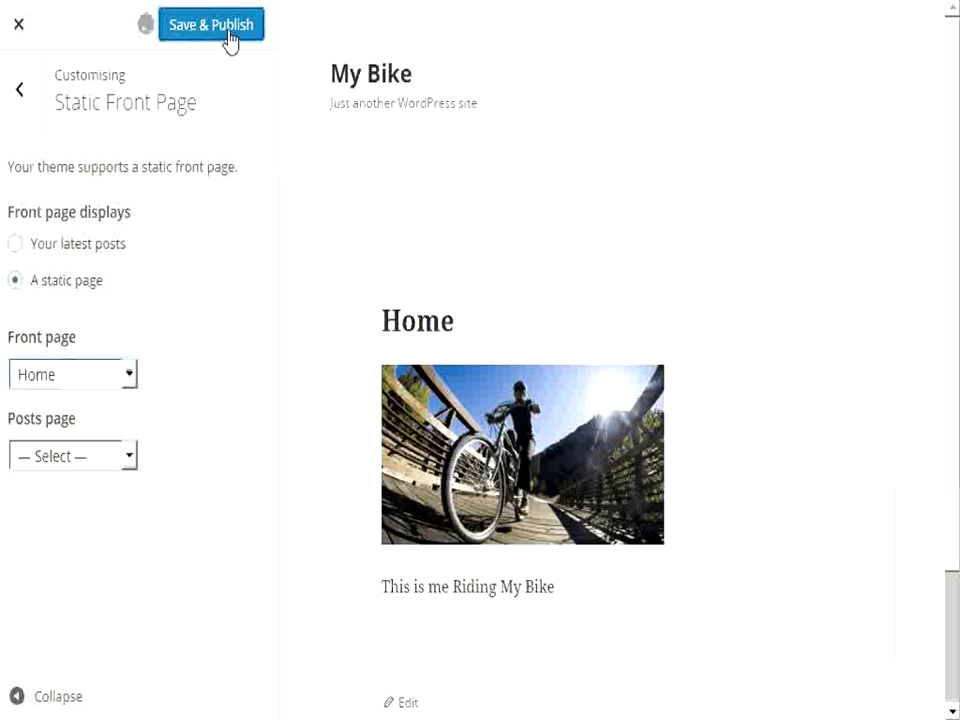
pyautogui.click(19, 33)
# Visit the My Bike site to check its front page, then return to the dashboard.
pyautogui.moveTo(80, 28)
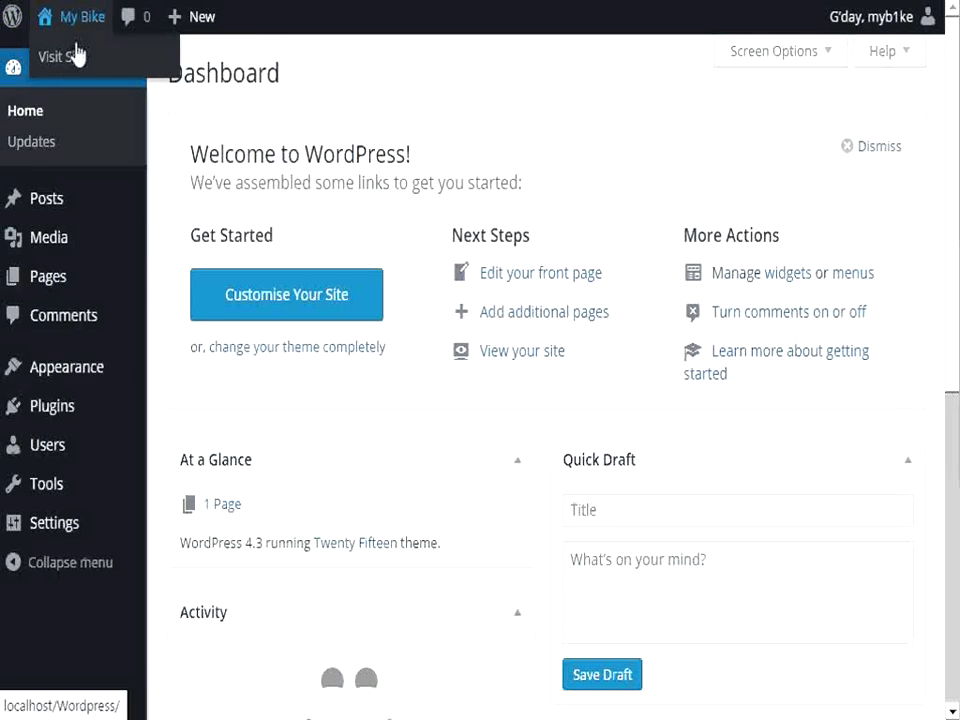
pyautogui.click(66, 60)
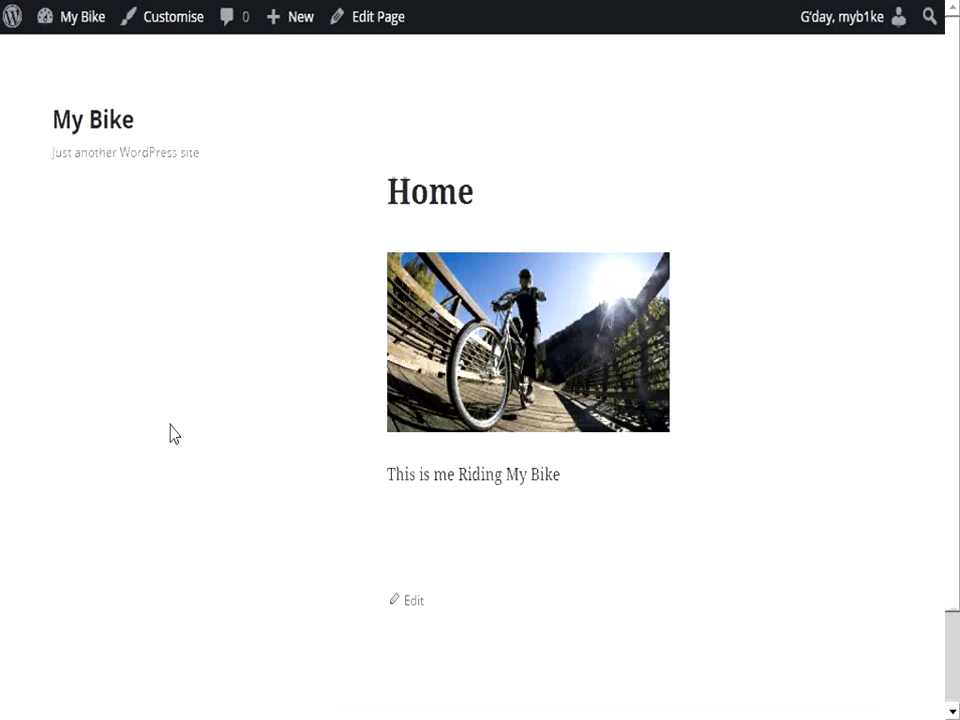
pyautogui.click(78, 26)
pyautogui.moveTo(84, 30)
pyautogui.click(77, 58)
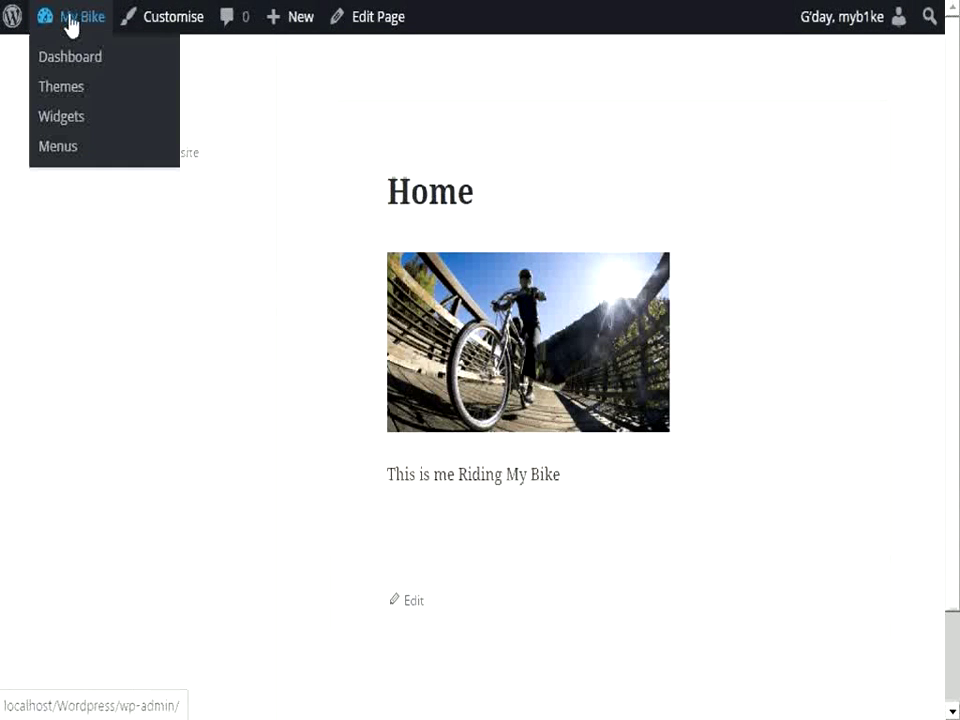
pyautogui.click(77, 60)
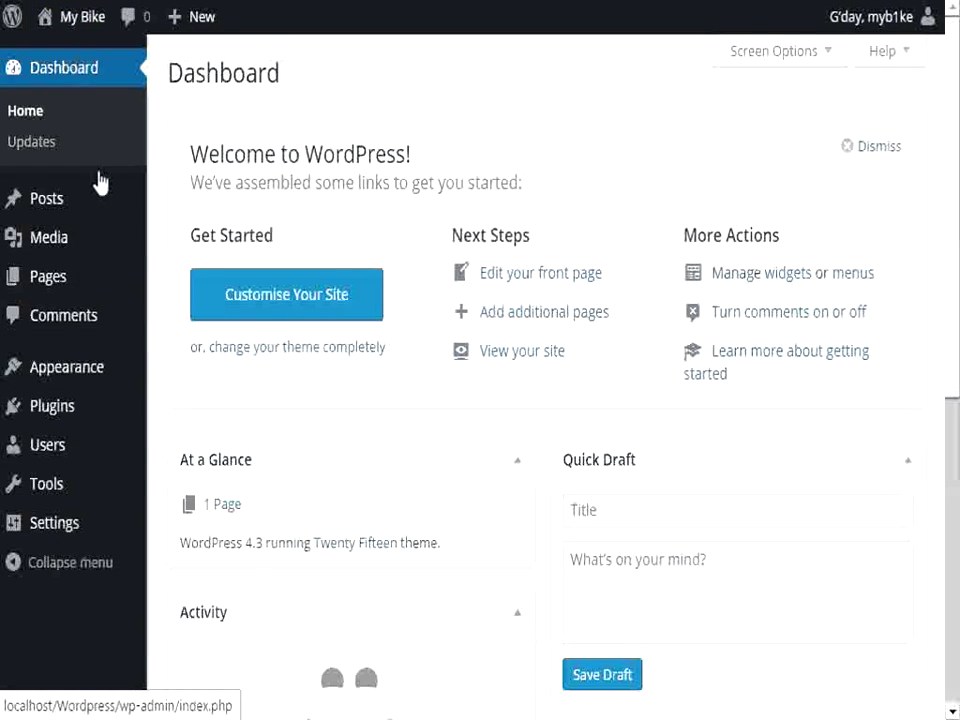
# Add a new page titled About Bike and insert the MaleBike1.png image from the media library.
pyautogui.click(43, 288)
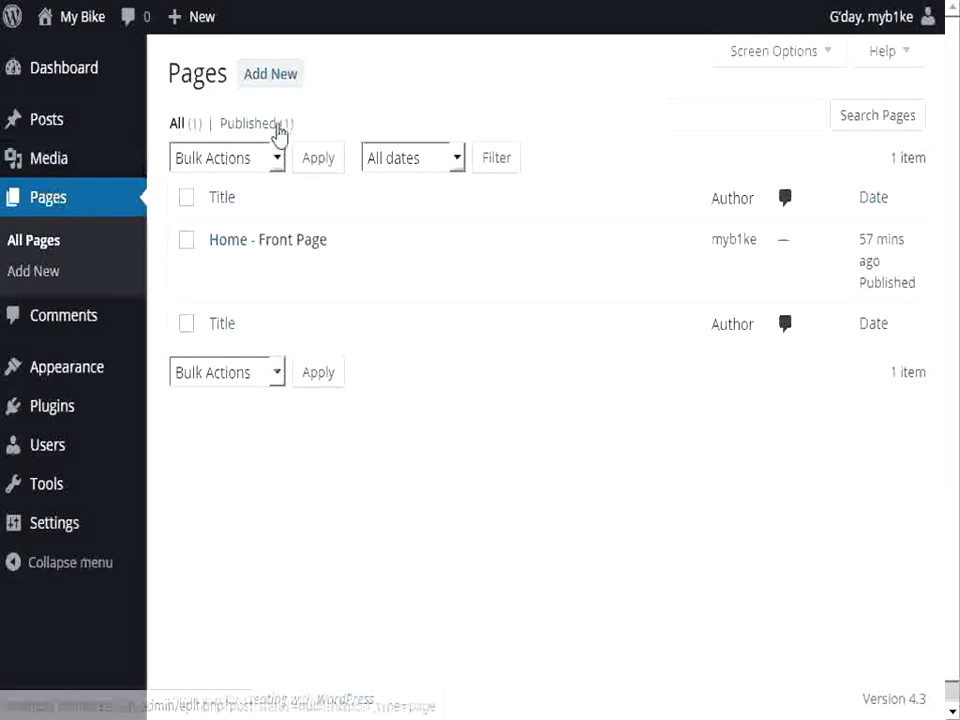
pyautogui.click(272, 78)
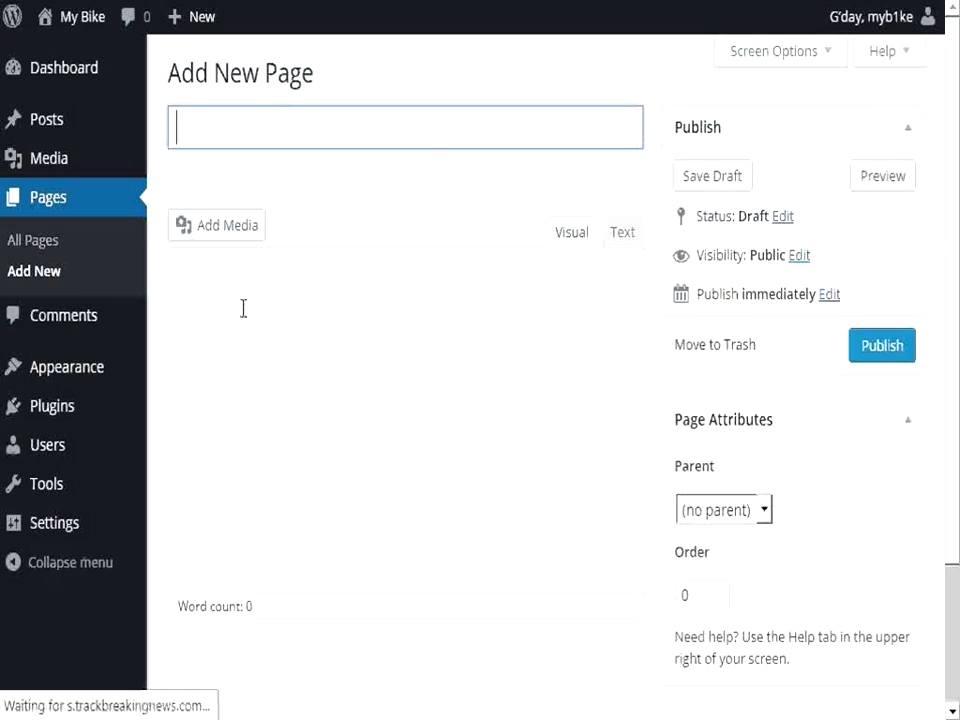
pyautogui.write('About Bike')
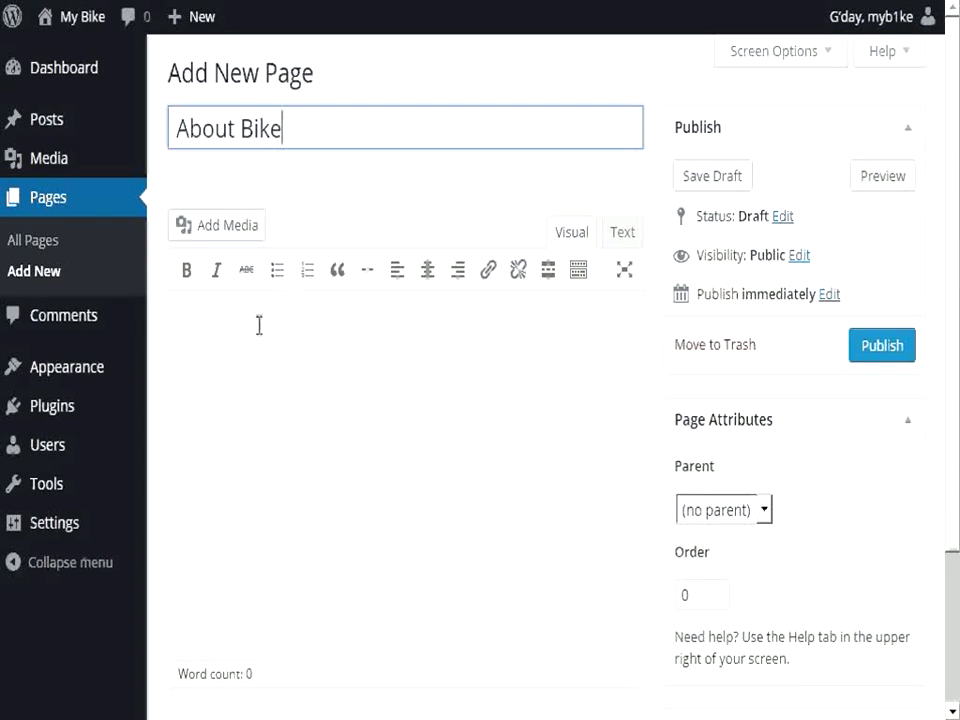
pyautogui.click(224, 231)
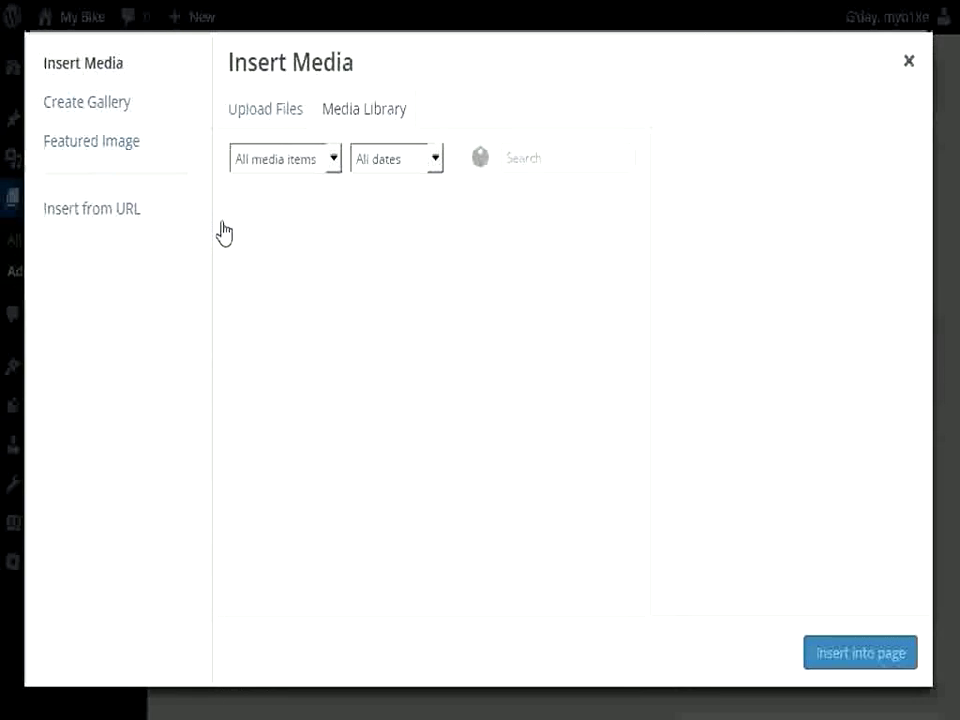
pyautogui.click(420, 290)
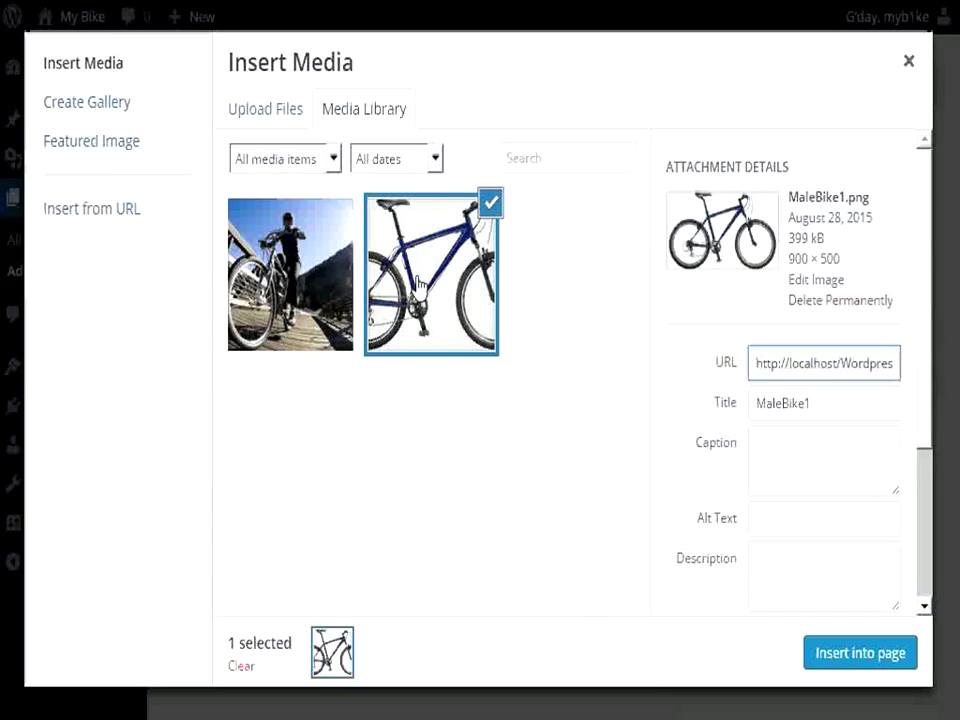
pyautogui.click(858, 655)
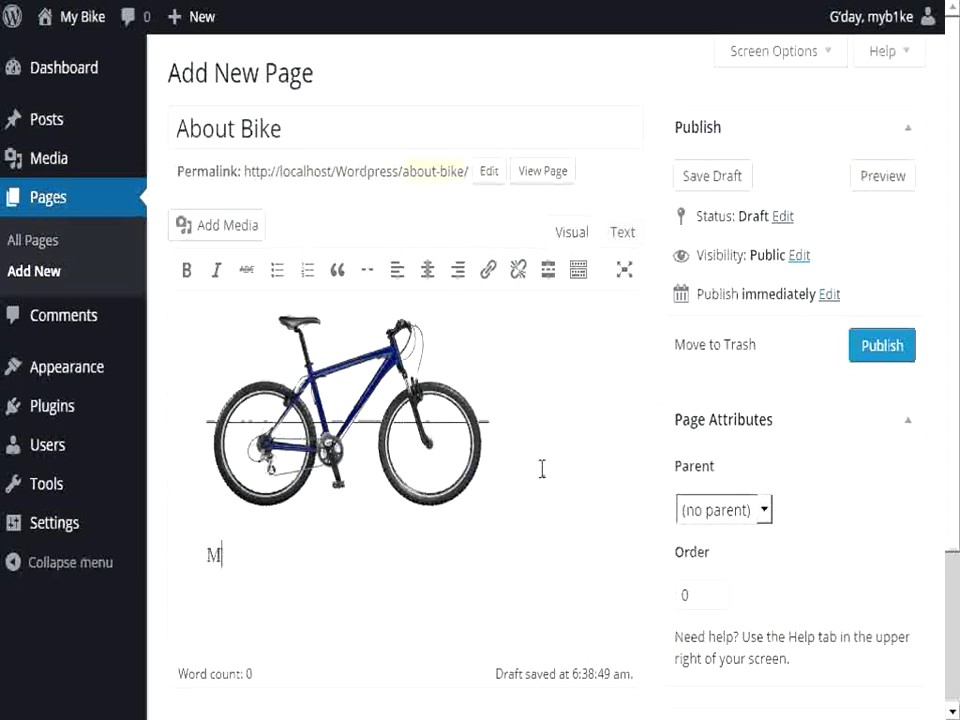
# Write "My Bike looks like this" below the bike image, publish the page and return to the list of pages.
pyautogui.write('My Bike looks likew this')
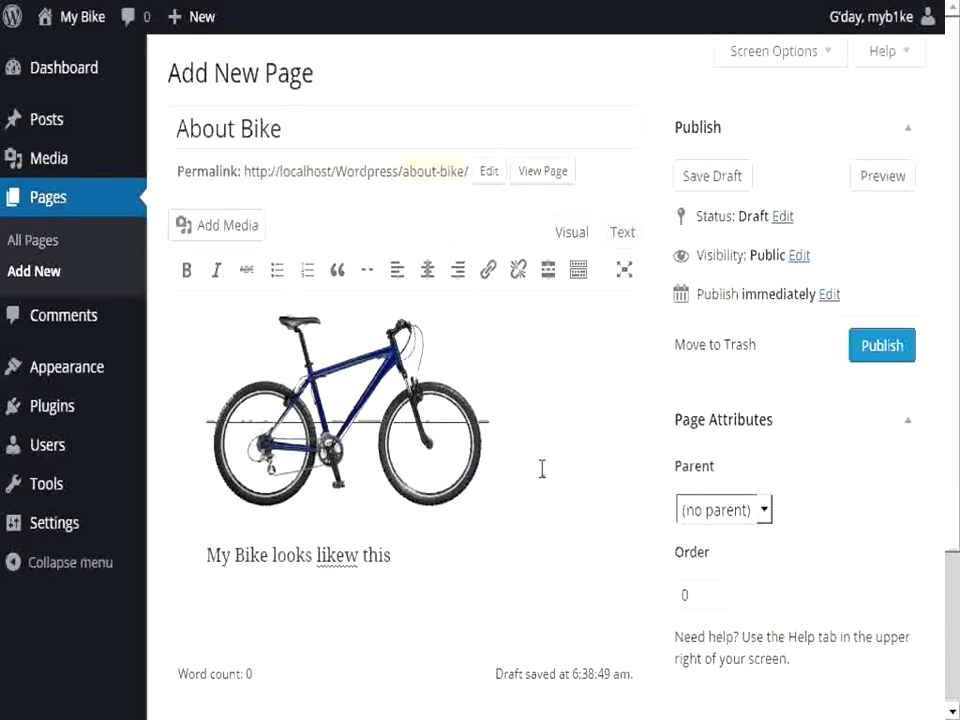
pyautogui.press('Left')
pyautogui.press('BackSpace')
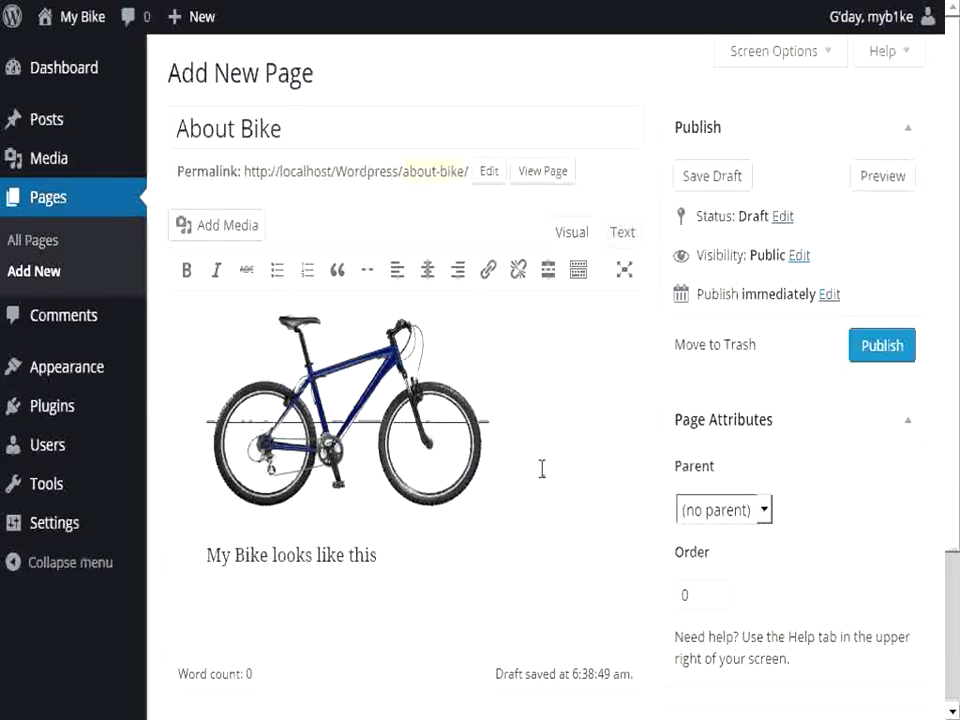
pyautogui.click(862, 352)
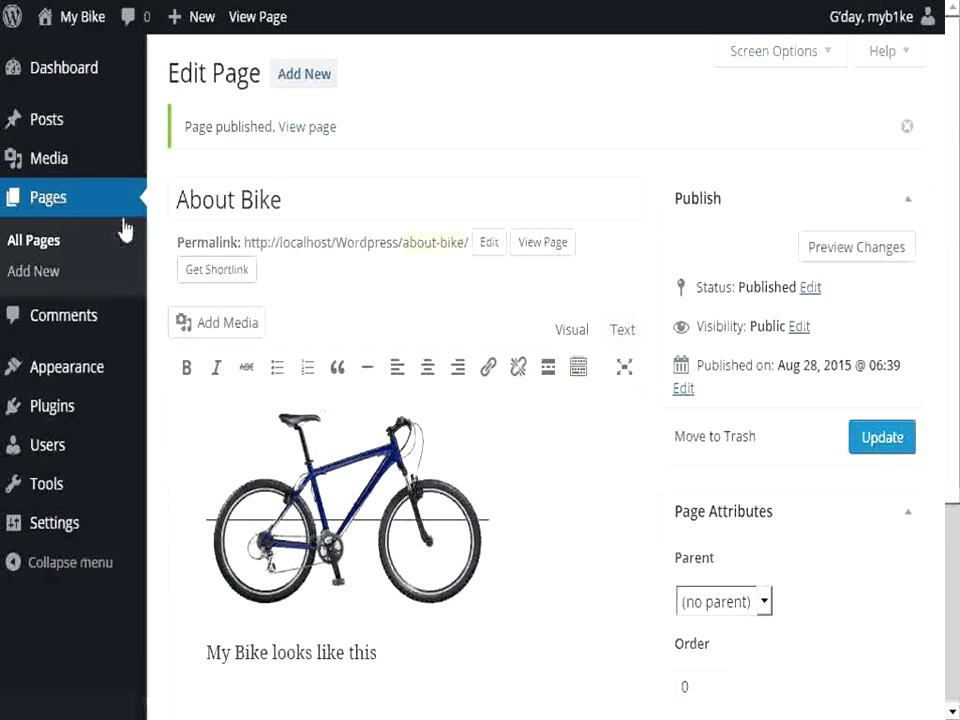
pyautogui.click(50, 202)
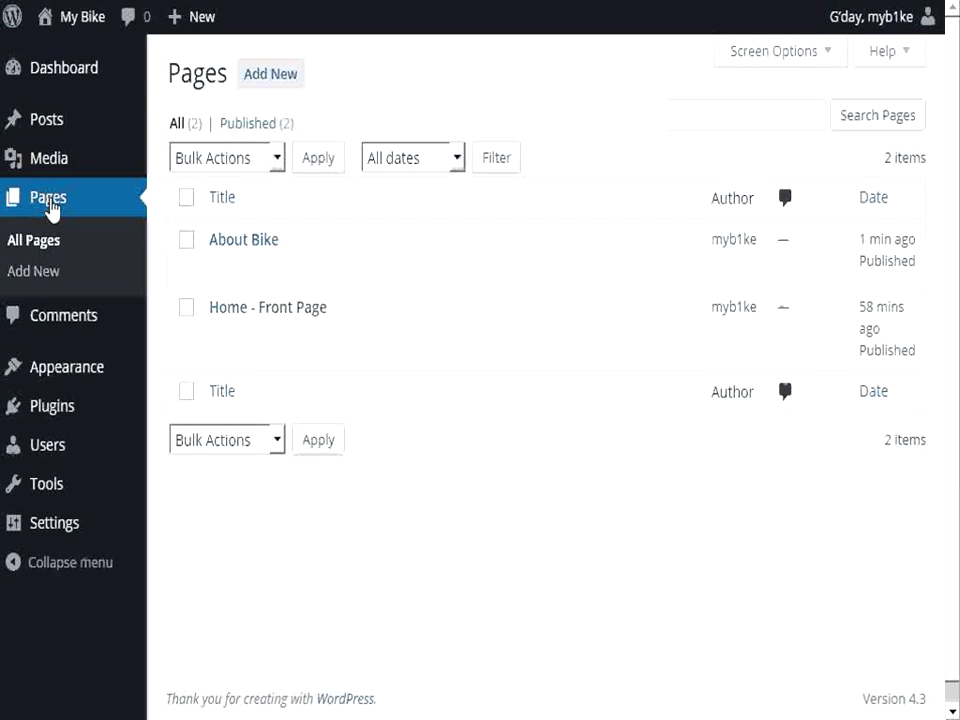
# Create a navigation menu named Nav and add the About Bike and Home pages to it.
pyautogui.moveTo(60, 380)
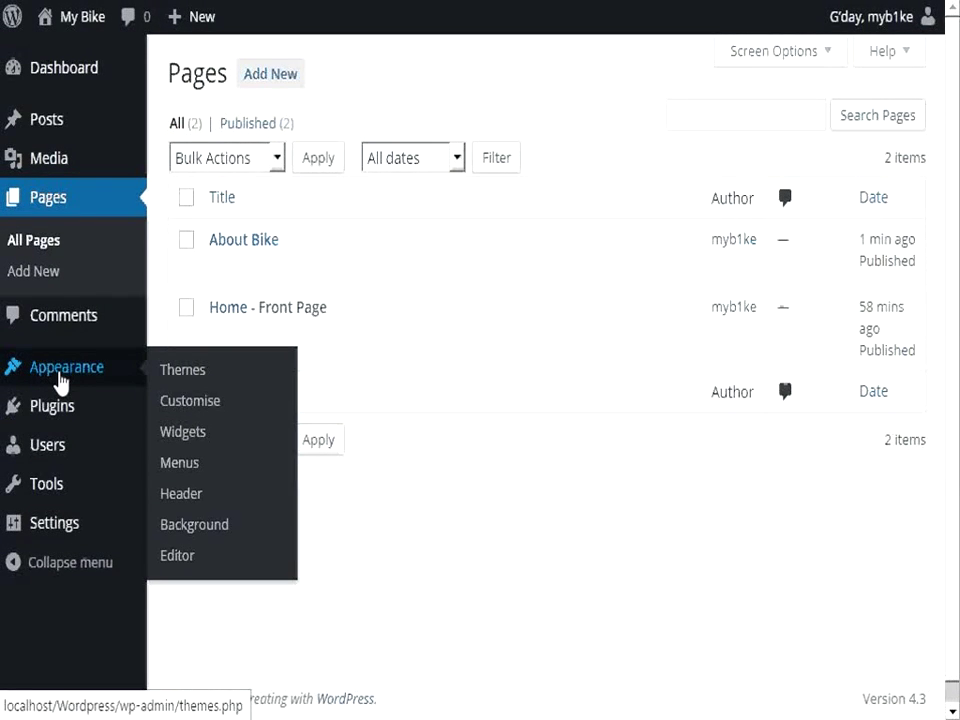
pyautogui.click(180, 468)
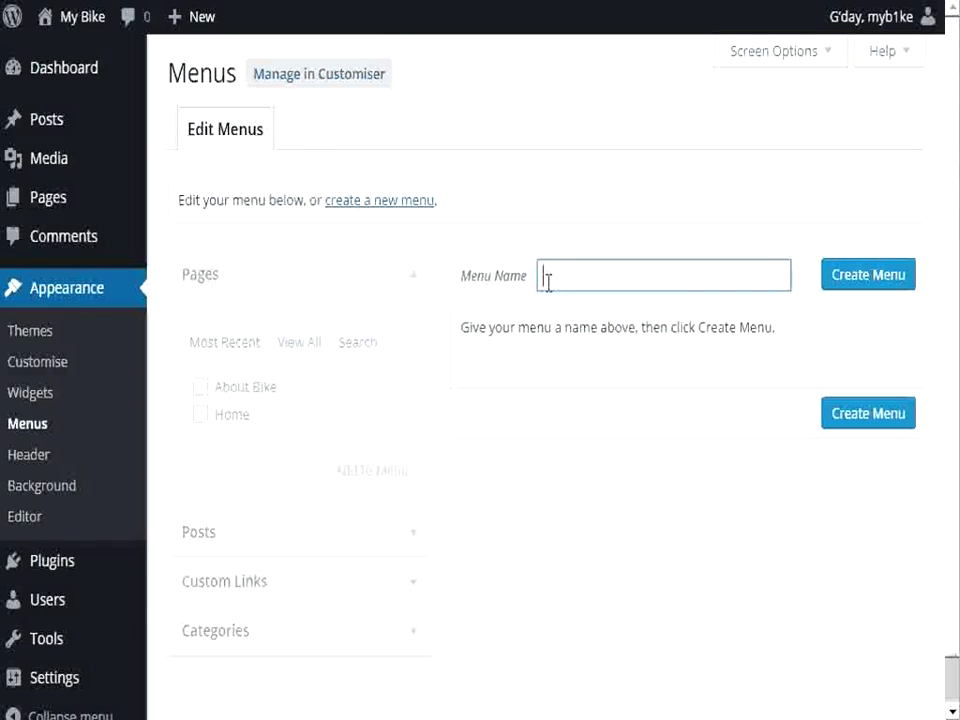
pyautogui.write('Nav')
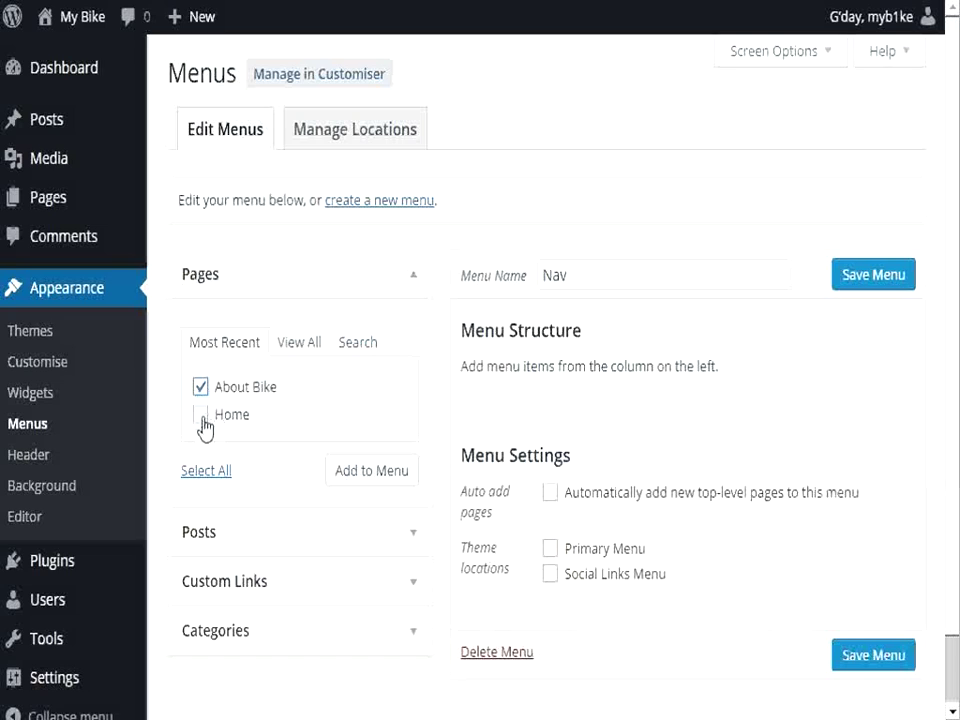
pyautogui.click(376, 482)
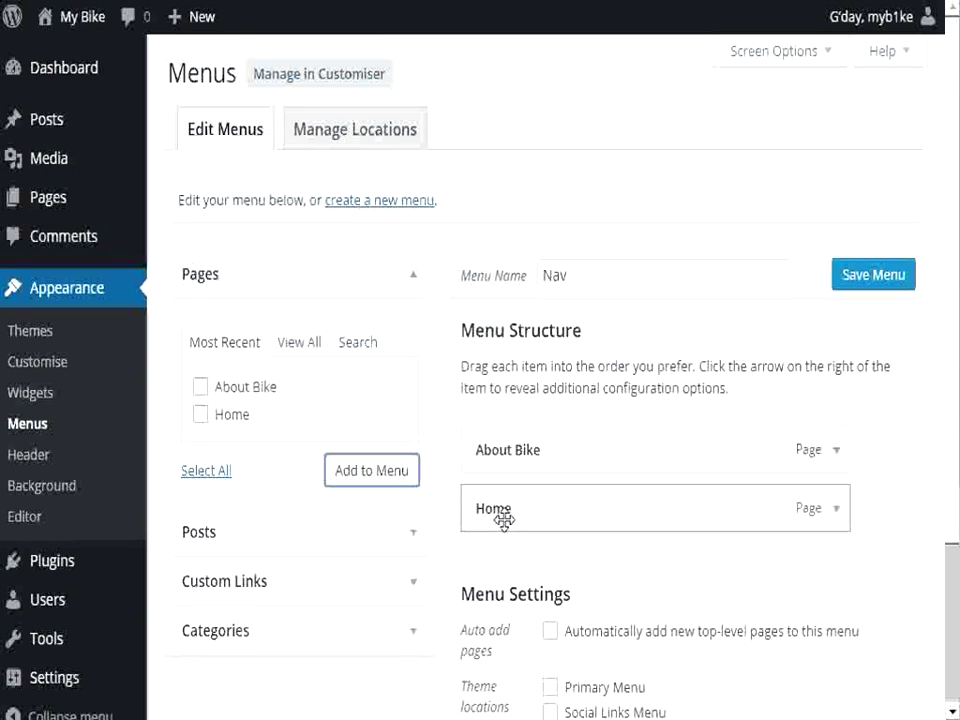
# Reorder the Nav menu so that Home comes above About Bike at the same level, and save the menu.
pyautogui.moveTo(506, 518); pyautogui.dragTo(538, 520)
pyautogui.moveTo(527, 450); pyautogui.dragTo(527, 522)
pyautogui.moveTo(602, 504); pyautogui.dragTo(561, 497)
pyautogui.click(866, 285)
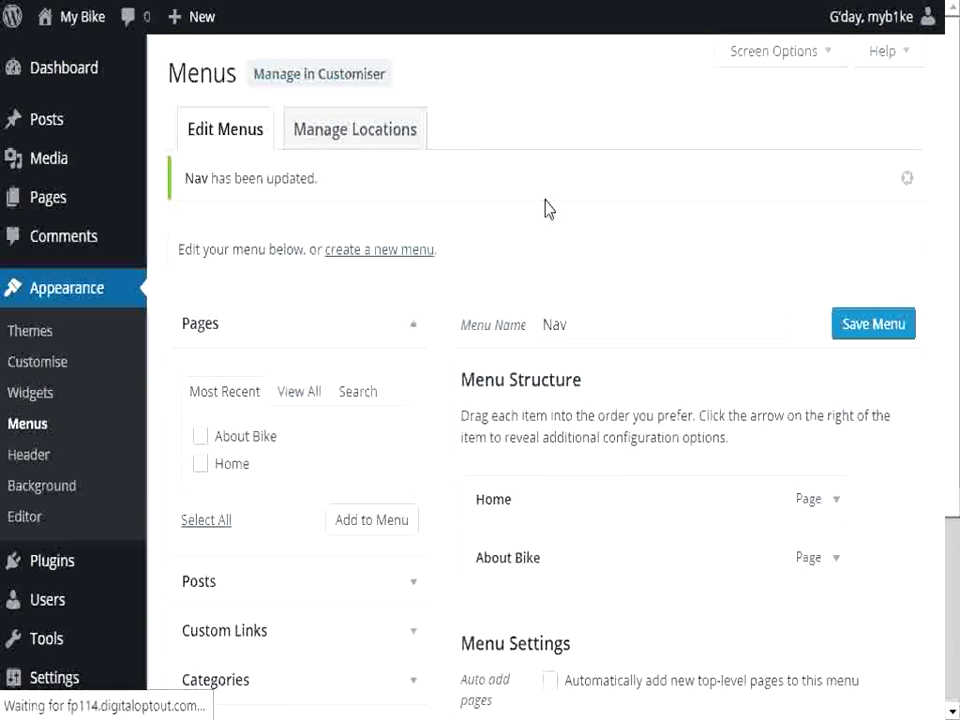
# Set Nav to automatically add new top-level pages, assign it to the Primary Menu location and save the menu.
pyautogui.scroll(-3, 657, 668)
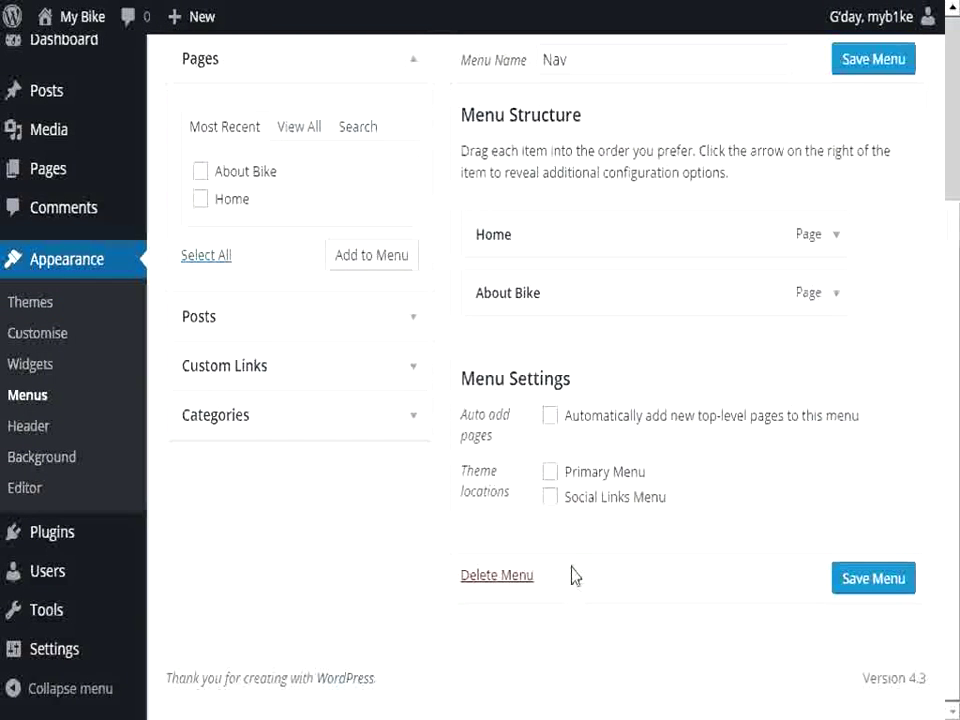
pyautogui.click(550, 418)
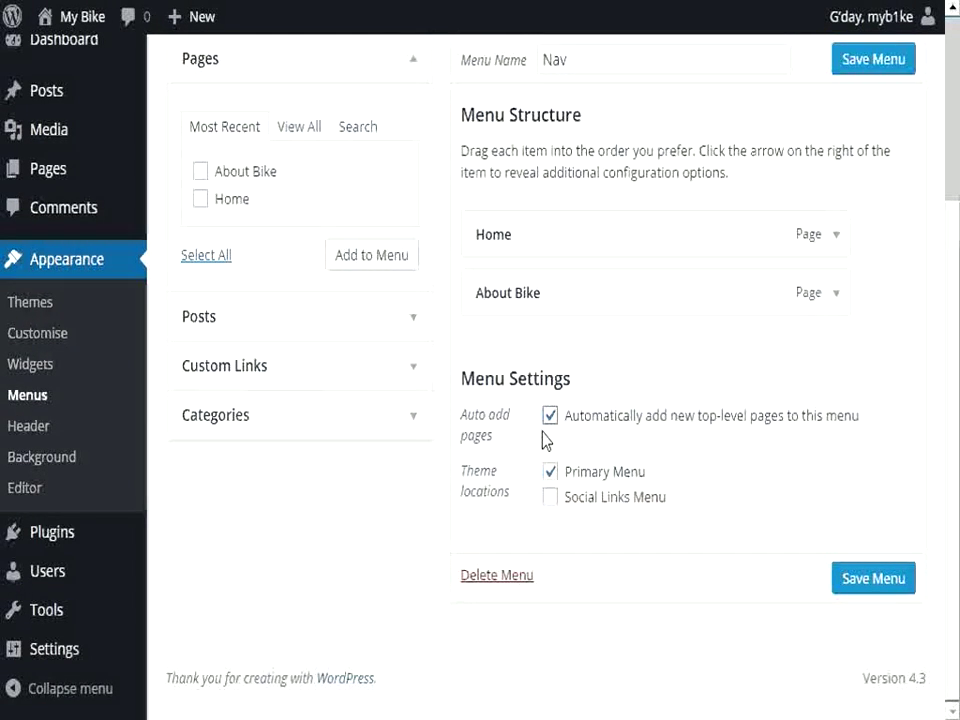
pyautogui.click(873, 580)
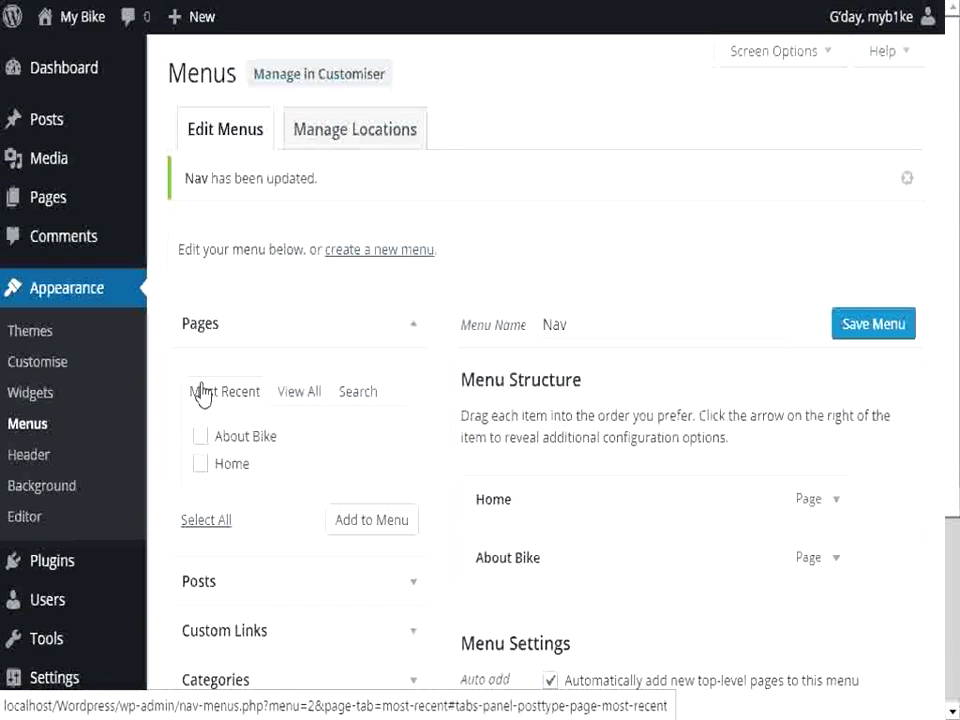
# Visit the site and test the navigation menu by switching between the Home and About Bike pages.
pyautogui.moveTo(86, 22)
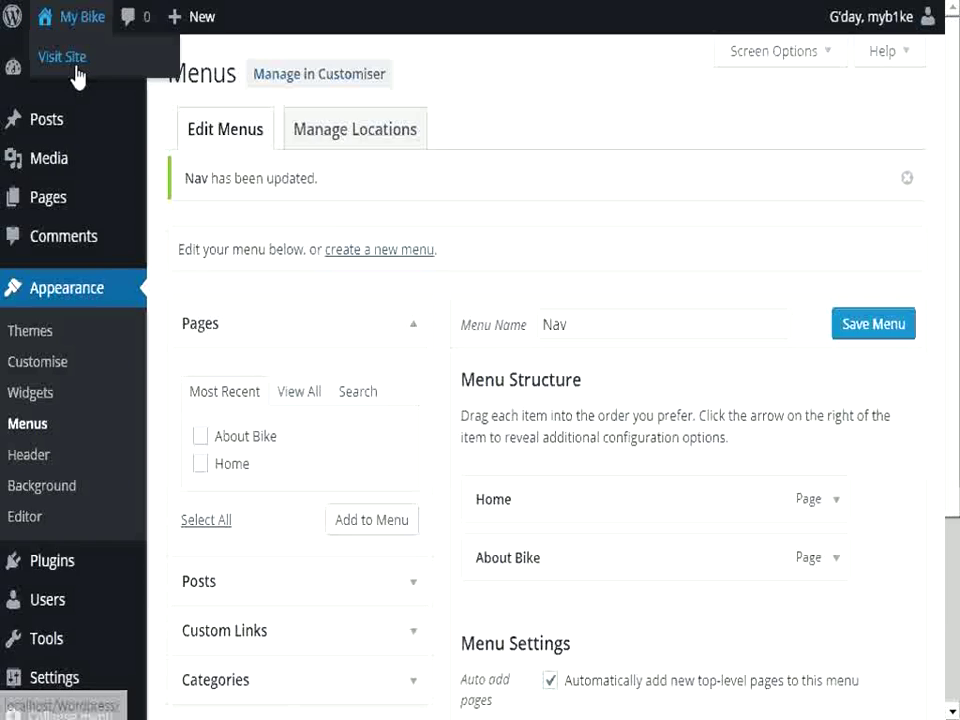
pyautogui.click(74, 70)
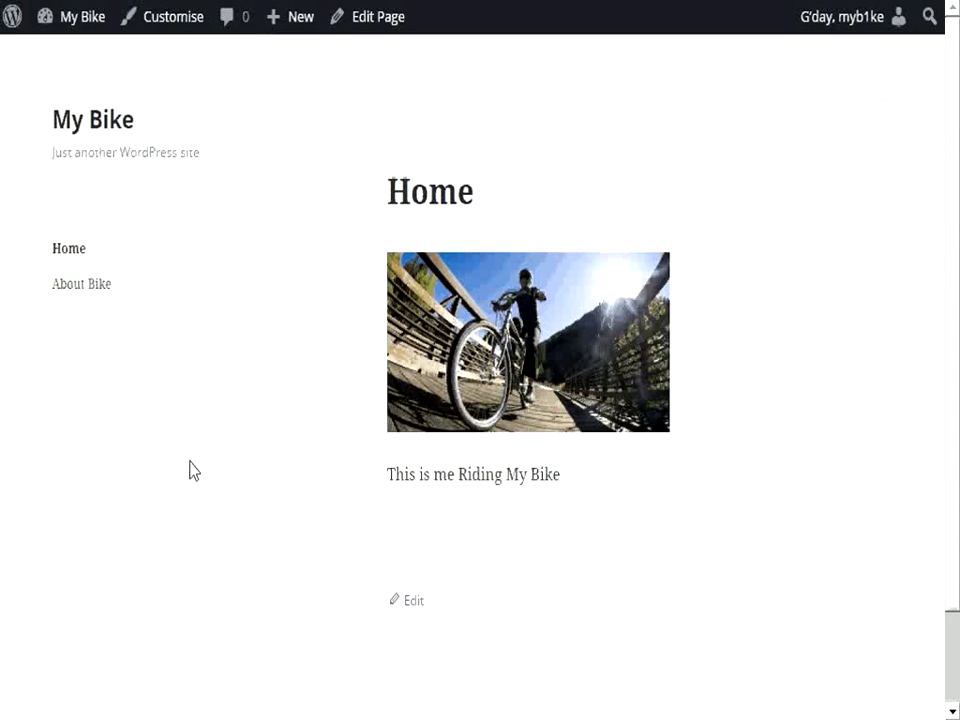
pyautogui.click(78, 290)
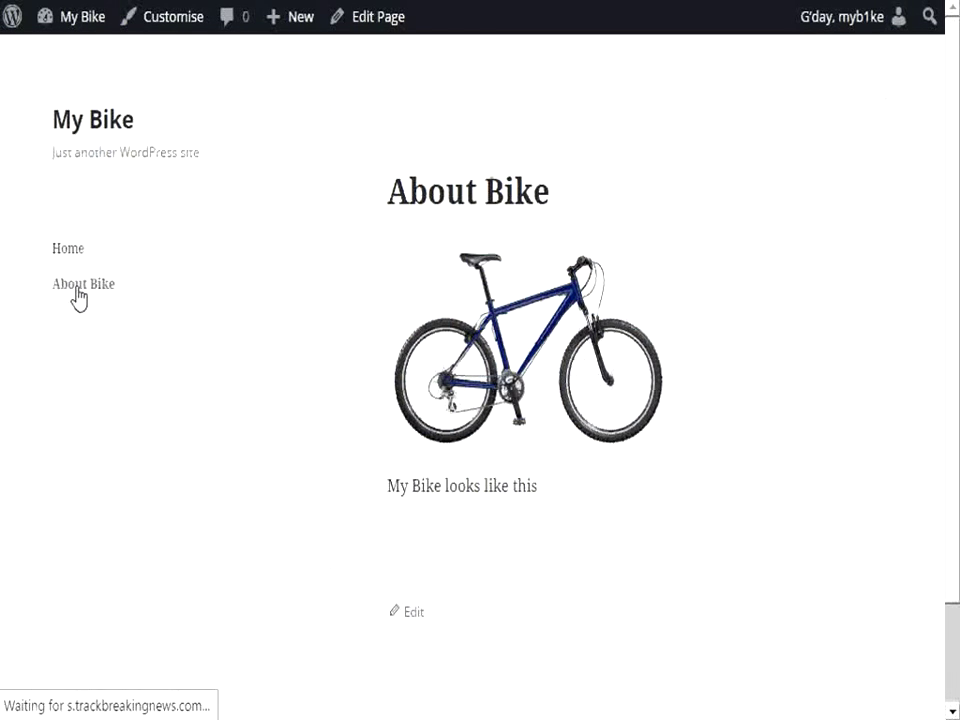
pyautogui.click(73, 250)
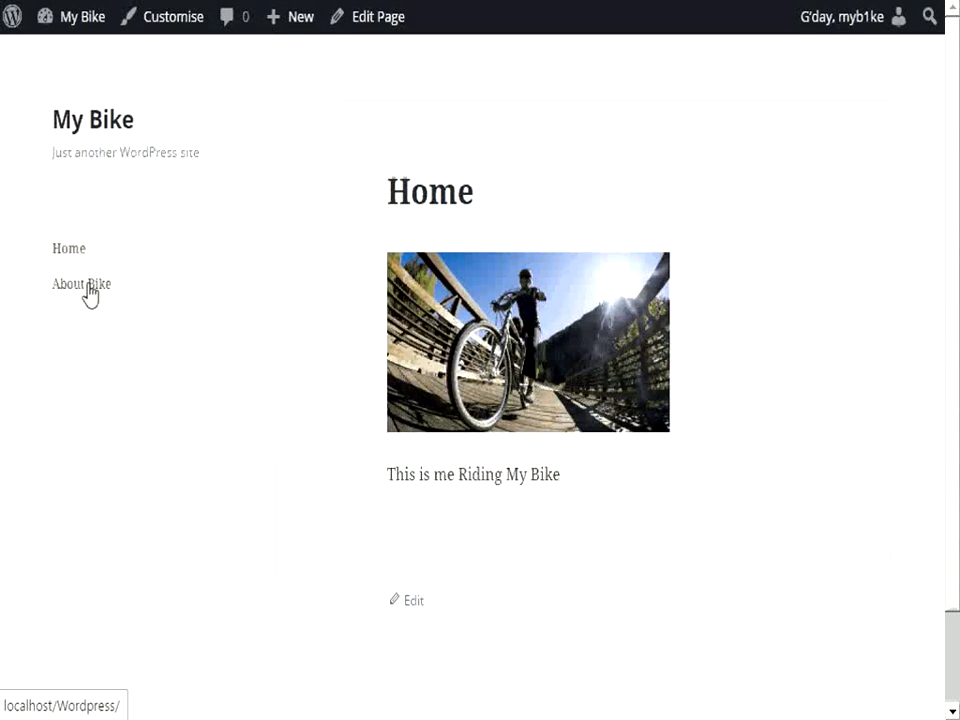
pyautogui.click(76, 290)
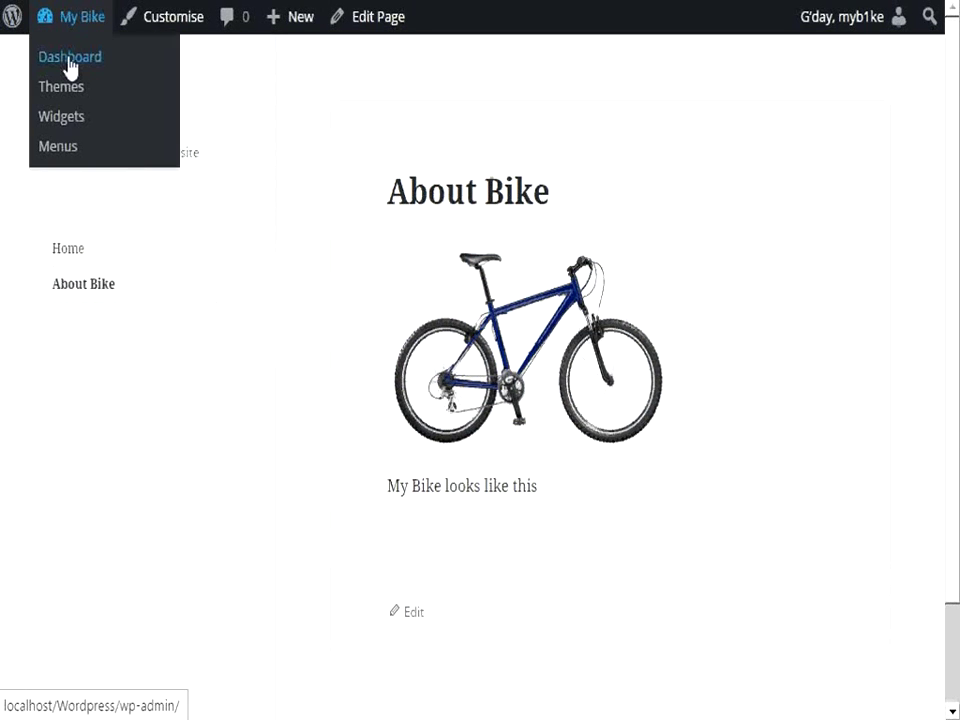
# Go back to the site administration, review the Pages list and Media Library, and return to the dashboard.
pyautogui.click(70, 60)
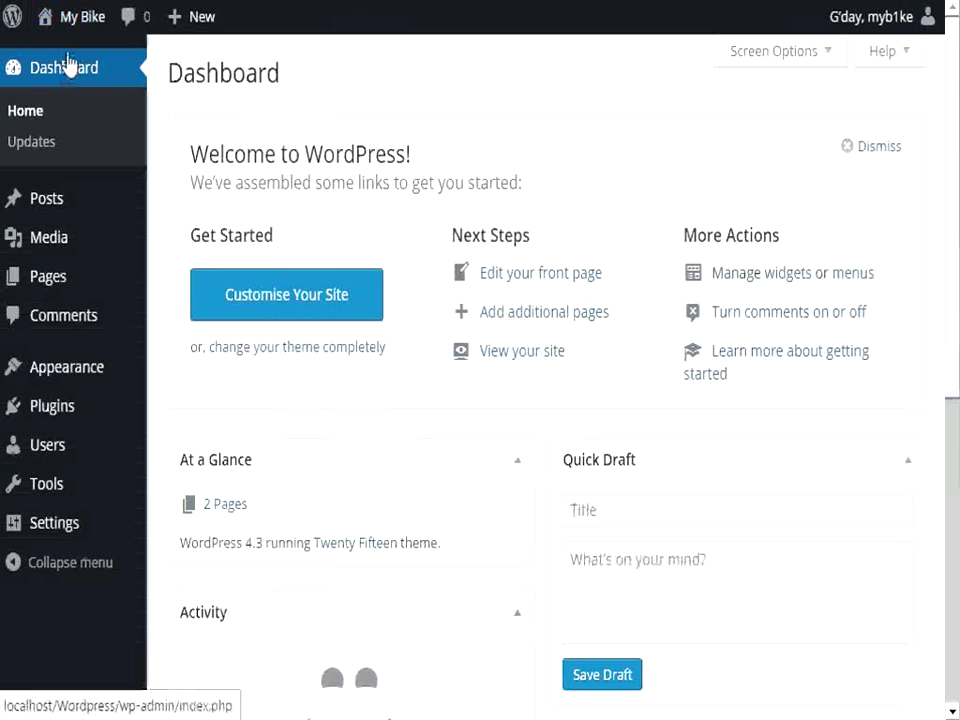
pyautogui.click(53, 287)
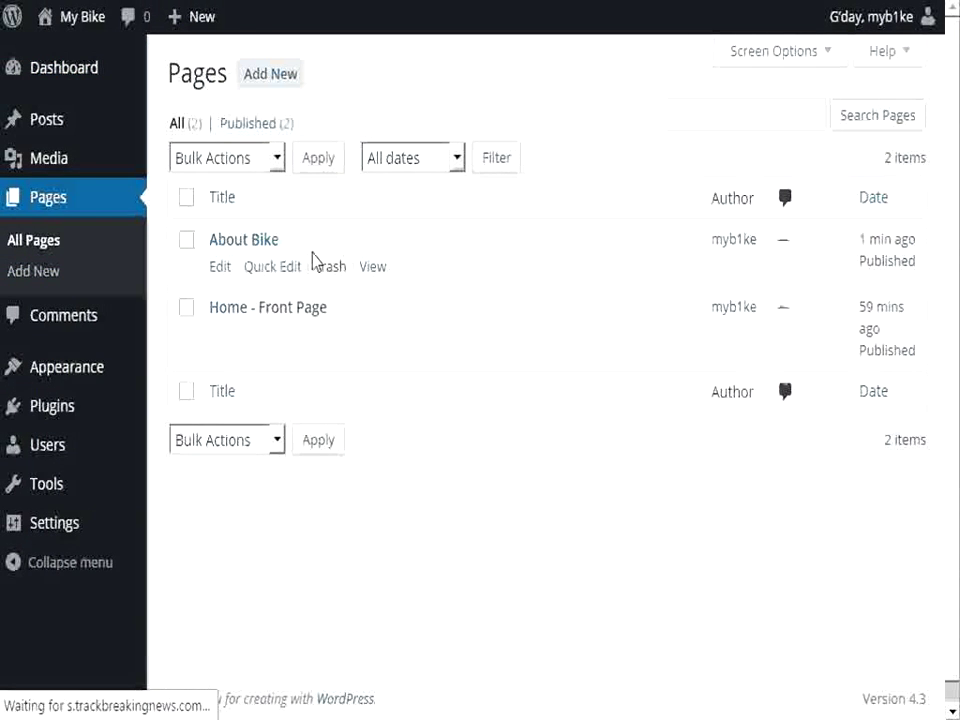
pyautogui.click(66, 164)
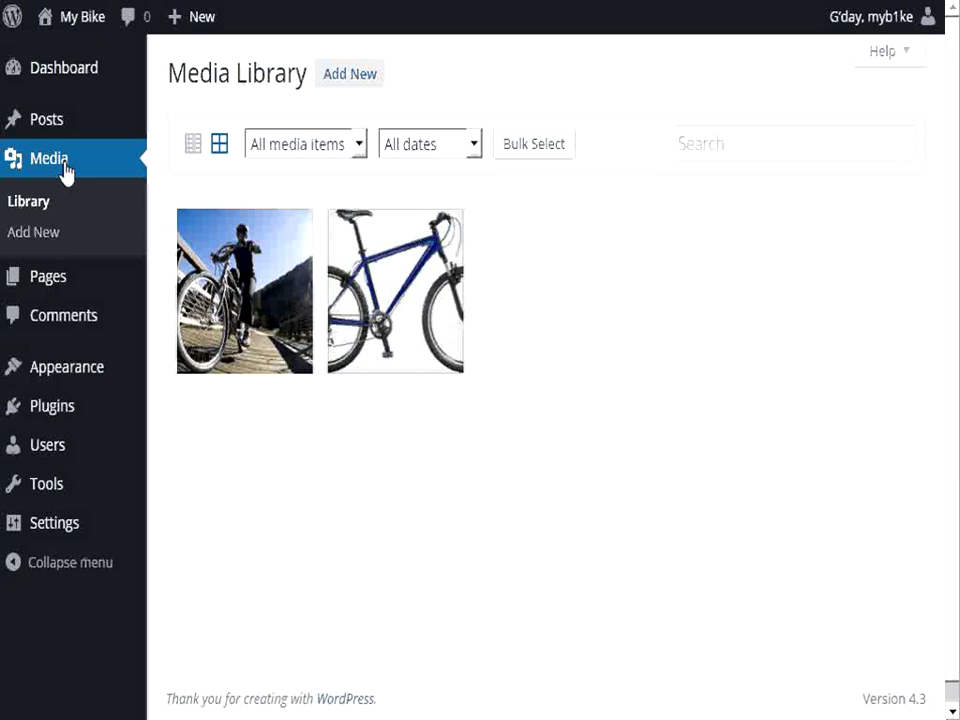
pyautogui.click(60, 76)
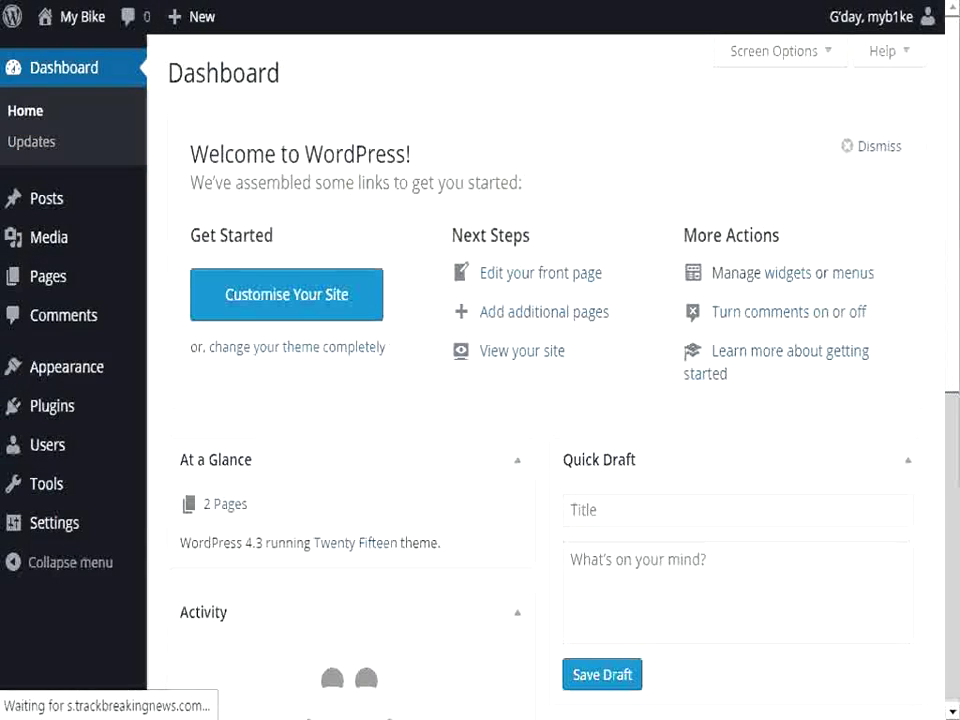